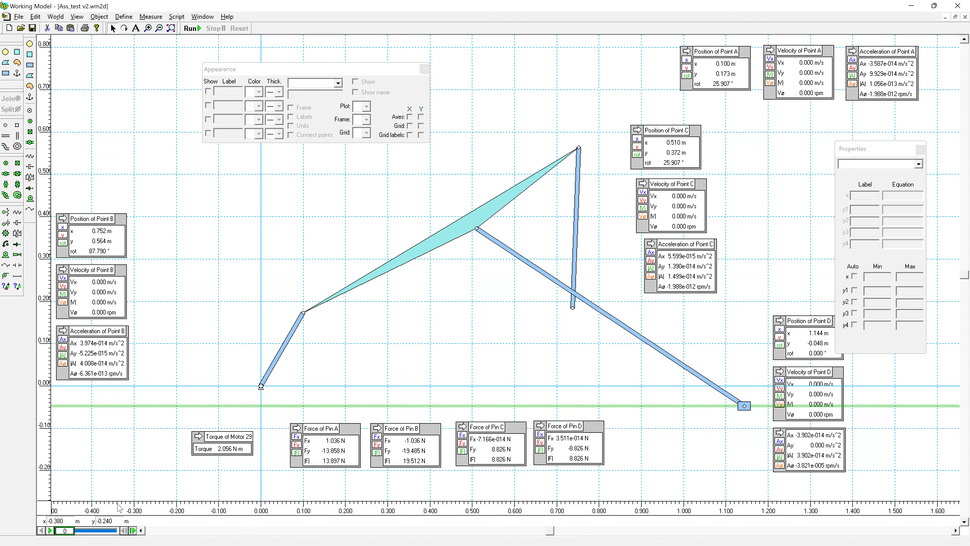
click(61, 18)
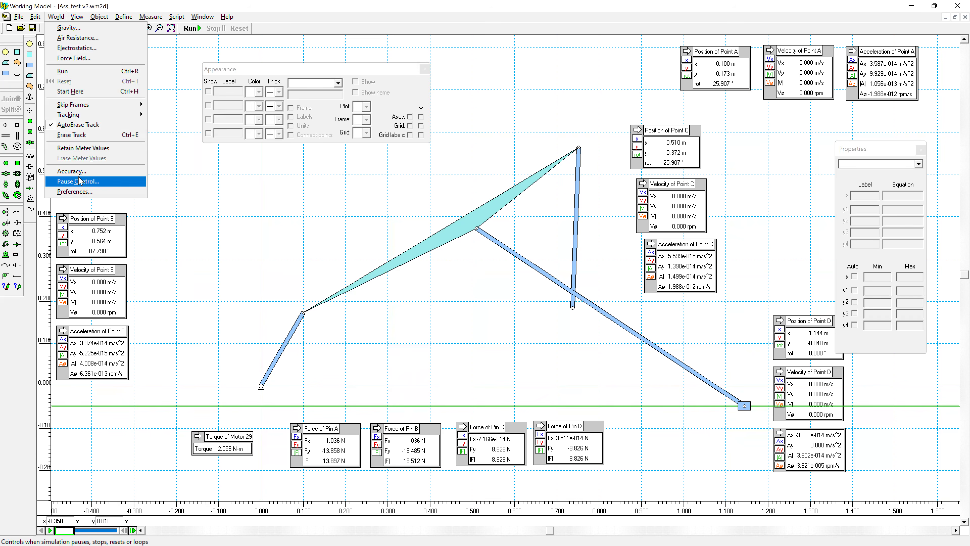
click(132, 5)
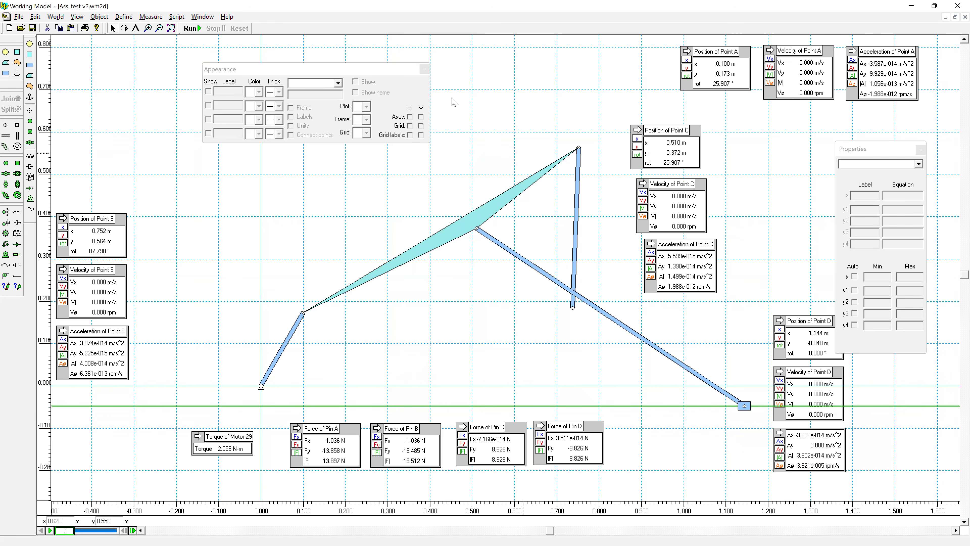
- Export the model's meter data for frames 0 to 17 into the Output data folder under the name demo
click(19, 18)
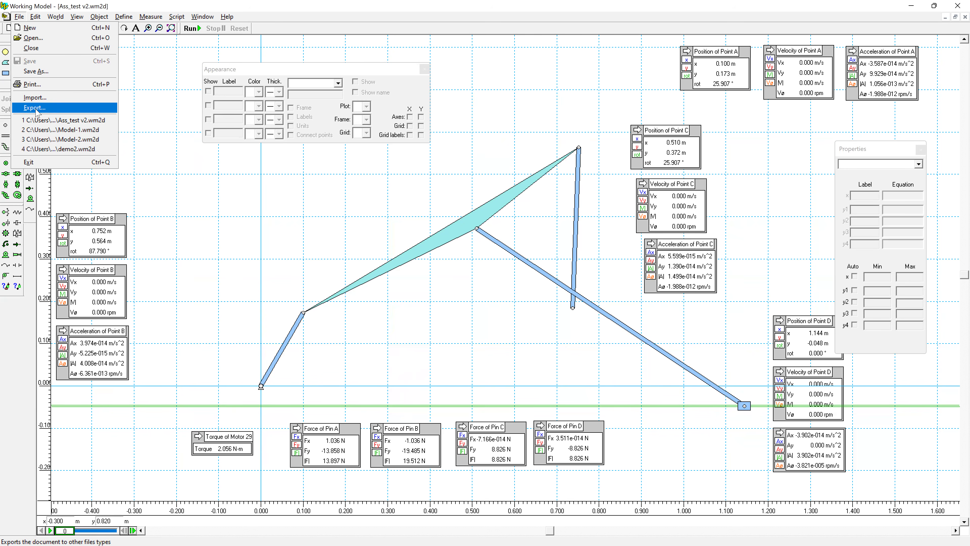
click(36, 109)
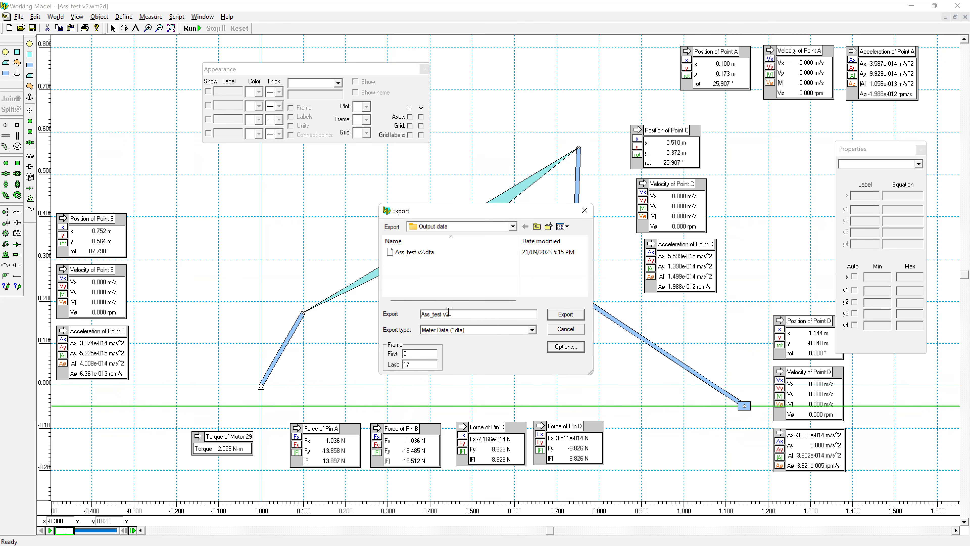
drag(457, 313, 405, 318)
text(demo)
click(569, 313)
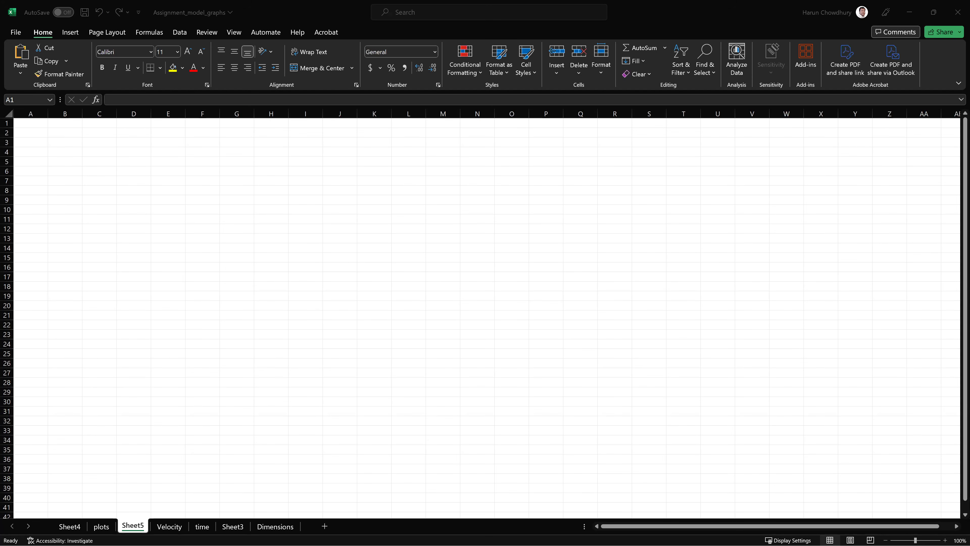
- Open demo.dta from the Output data folder in Excel and save it as an Excel Workbook named "output data"
key(alt+Tab)
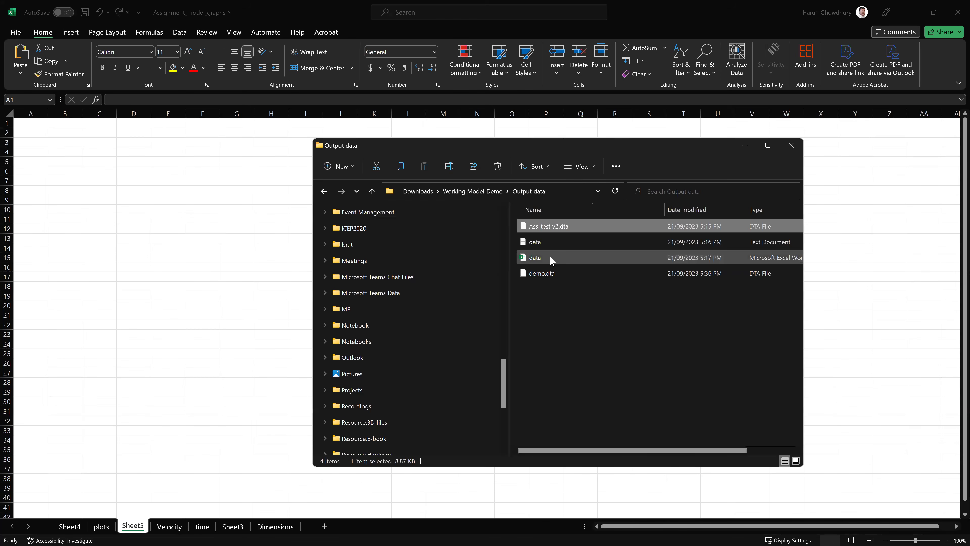
click(567, 275)
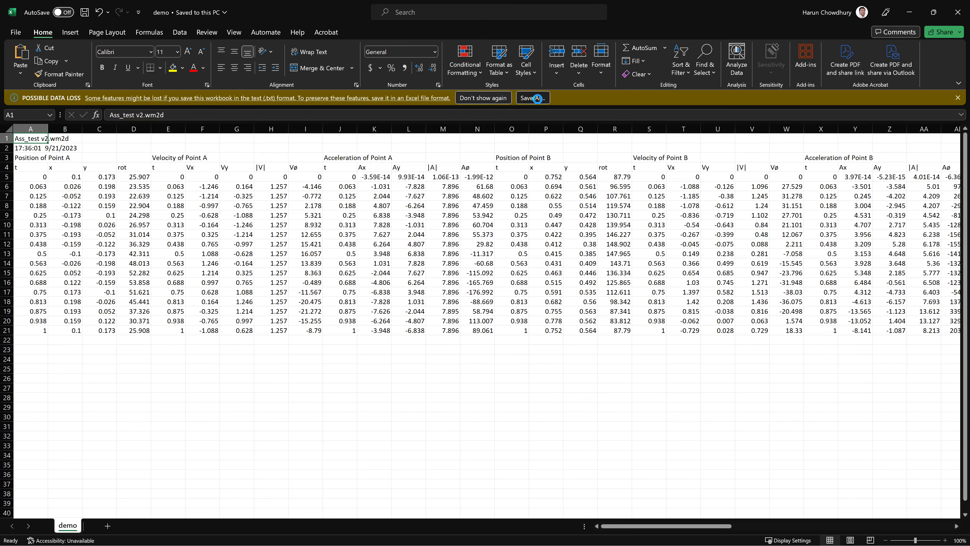
click(537, 99)
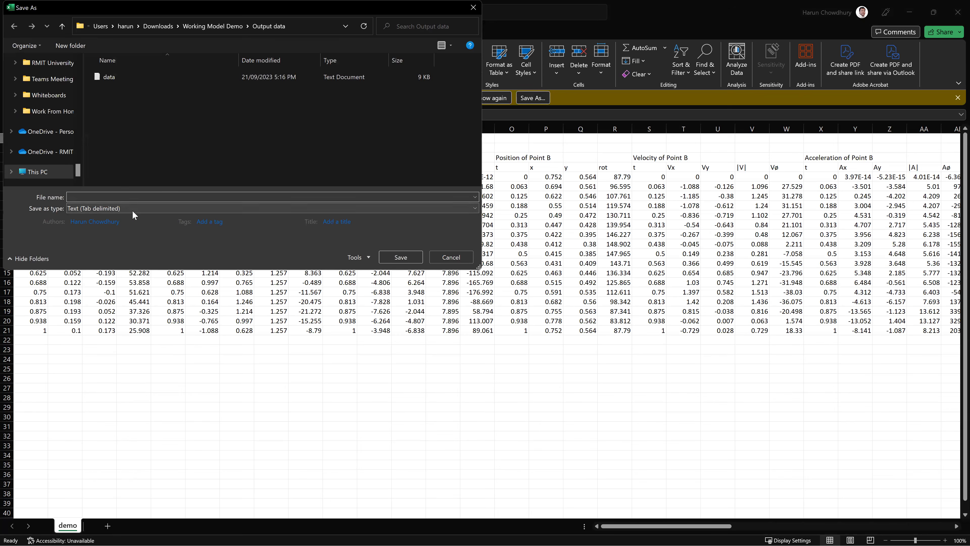
click(132, 211)
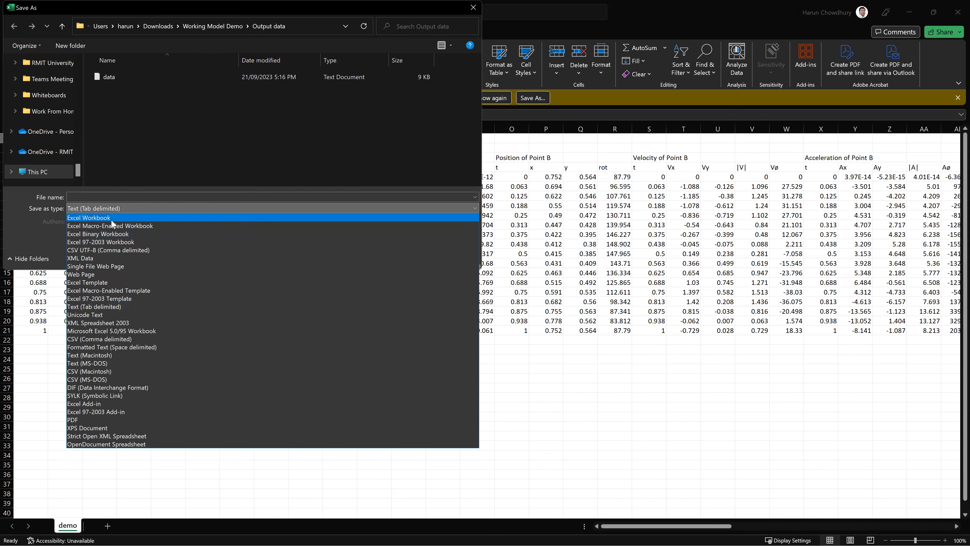
click(112, 217)
click(111, 197)
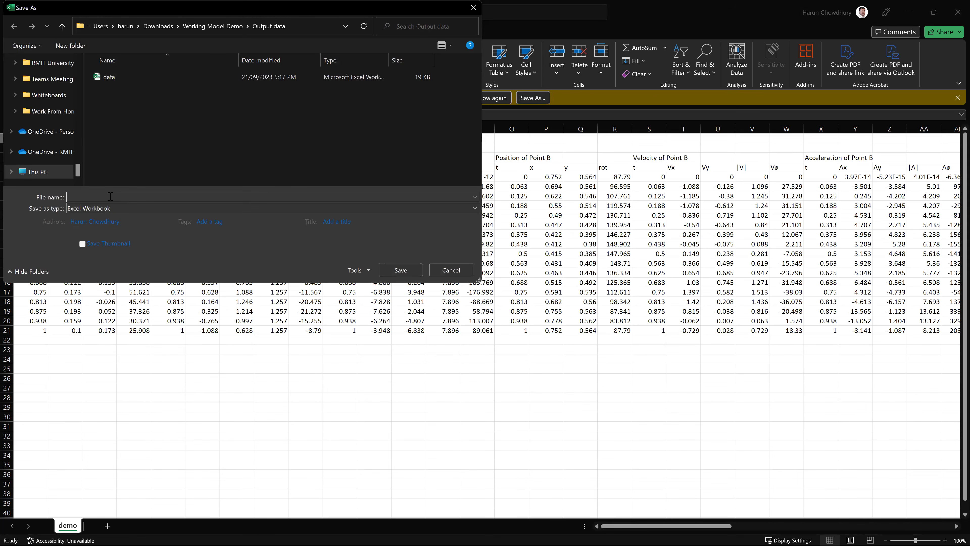
text(da)
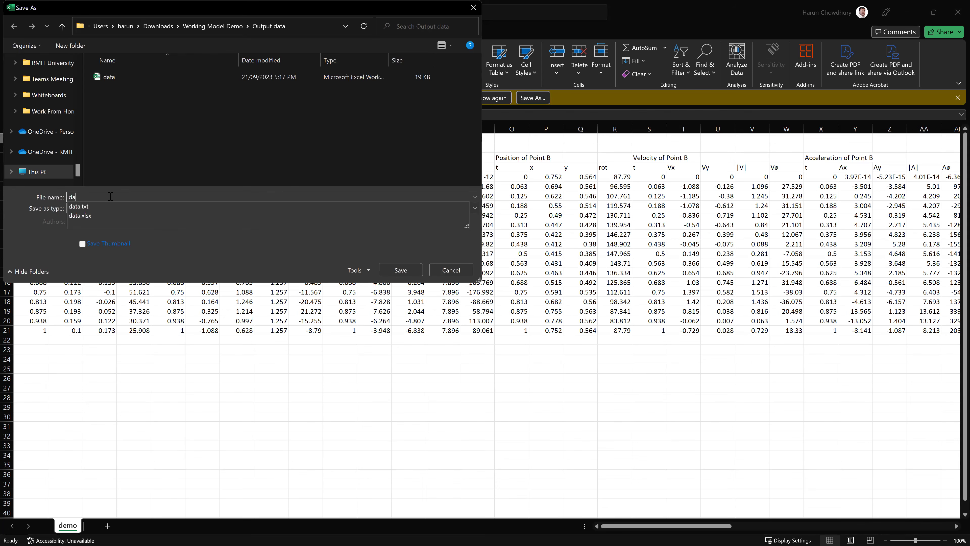
key(BackSpace)
key(BackSpace)
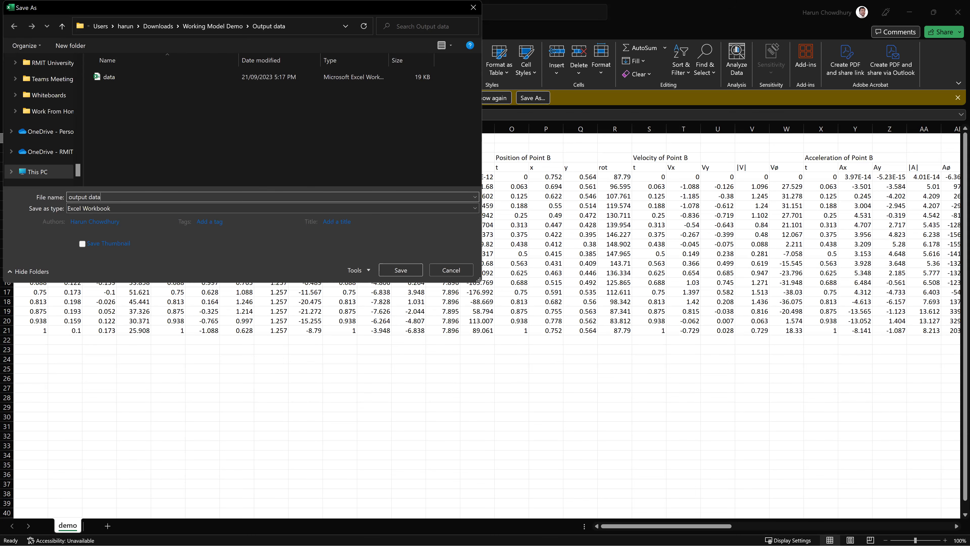
text(output data)
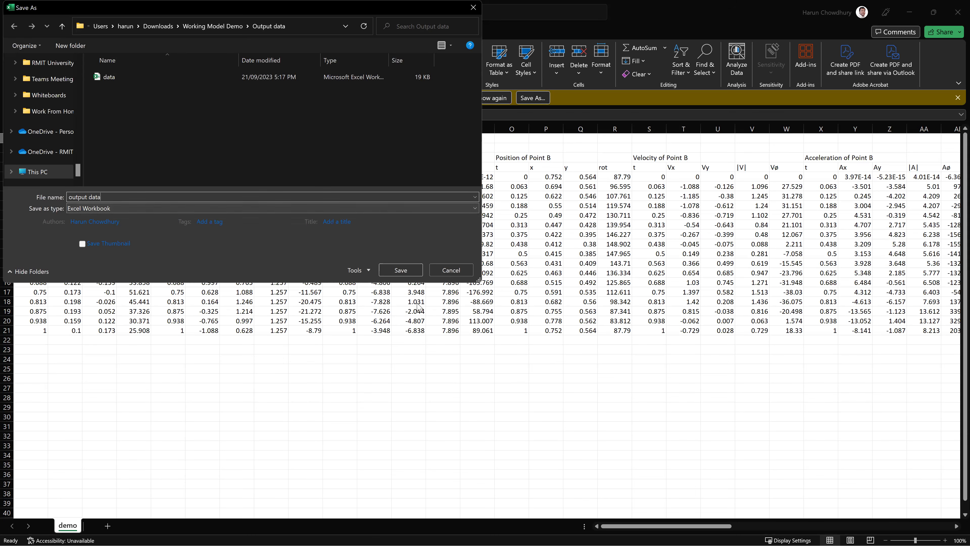
click(401, 270)
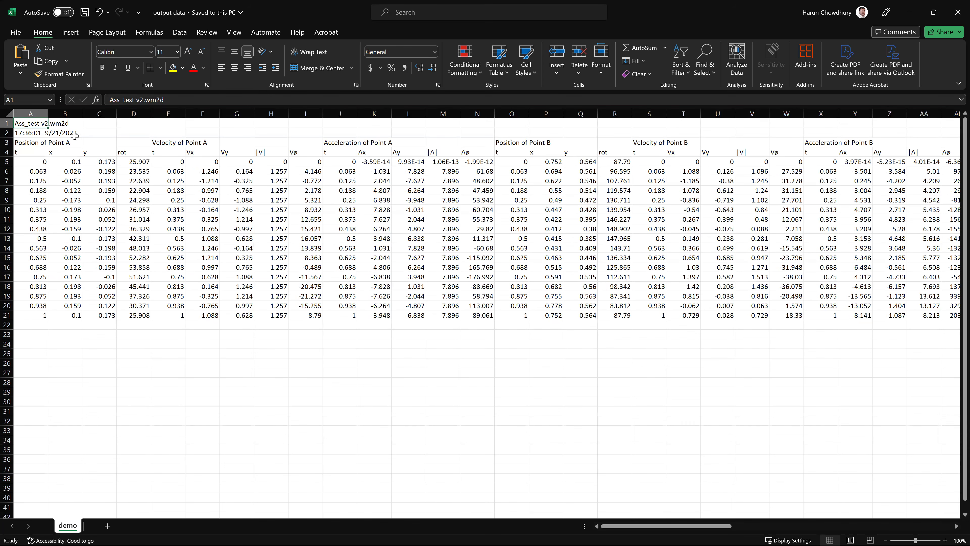
- Fill the Point A position columns x, y and rot (B3:D21) with yellow
drag(26, 144, 38, 316)
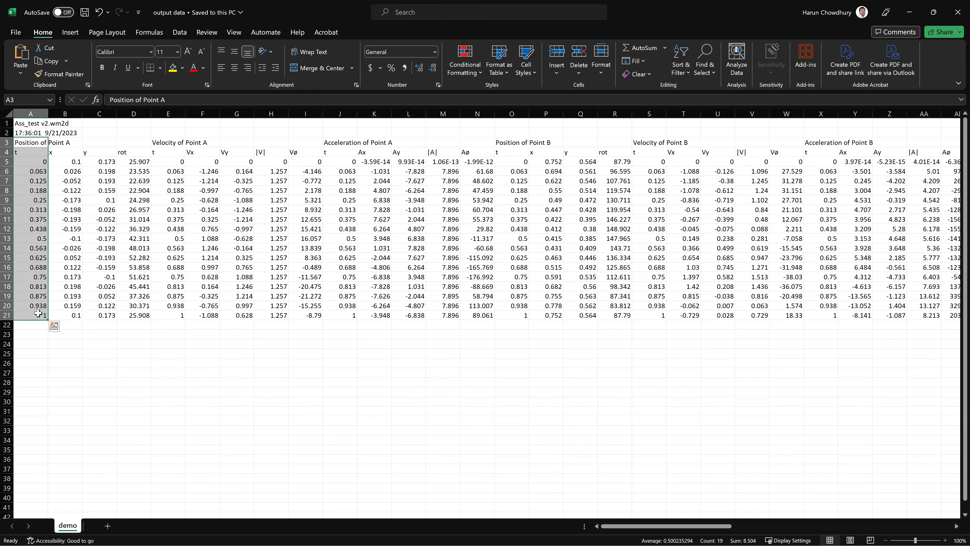
click(46, 143)
drag(52, 143, 100, 152)
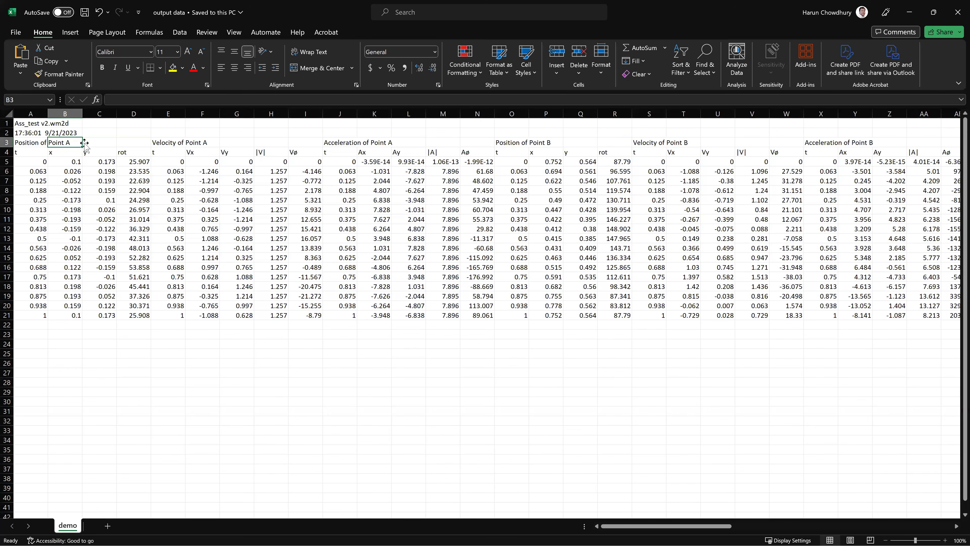
click(70, 149)
drag(67, 142, 153, 252)
drag(139, 317, 139, 316)
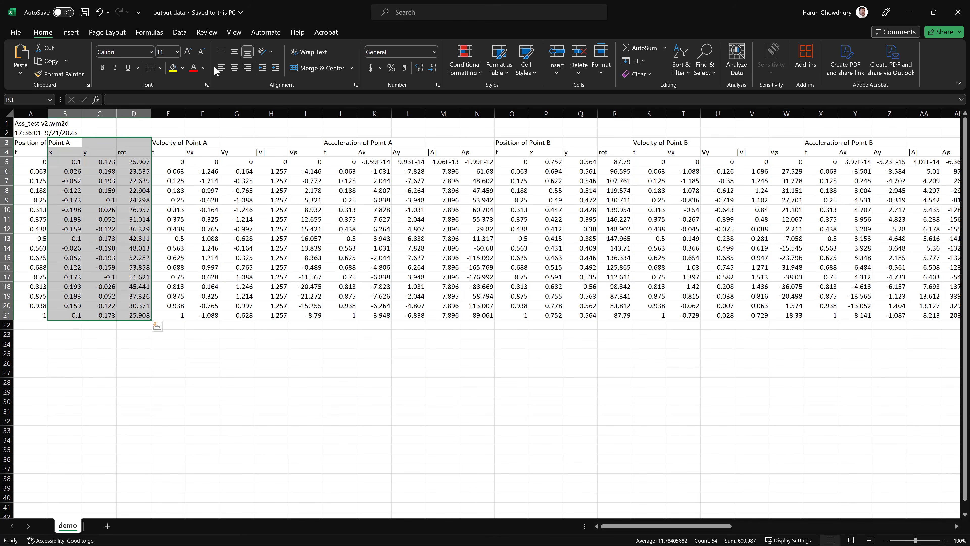
click(173, 68)
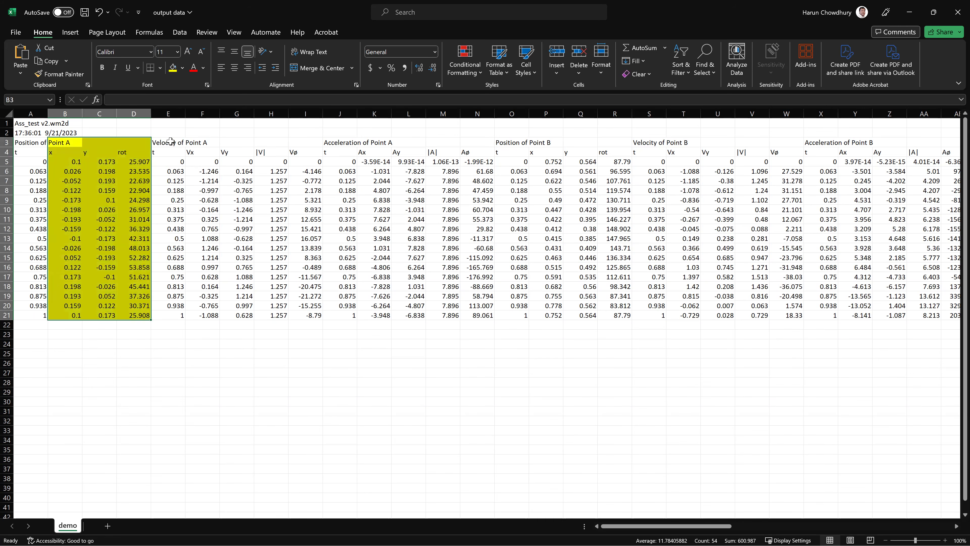
- Fill the Velocity of Point A block (E3:I21) with light green
drag(161, 144, 238, 201)
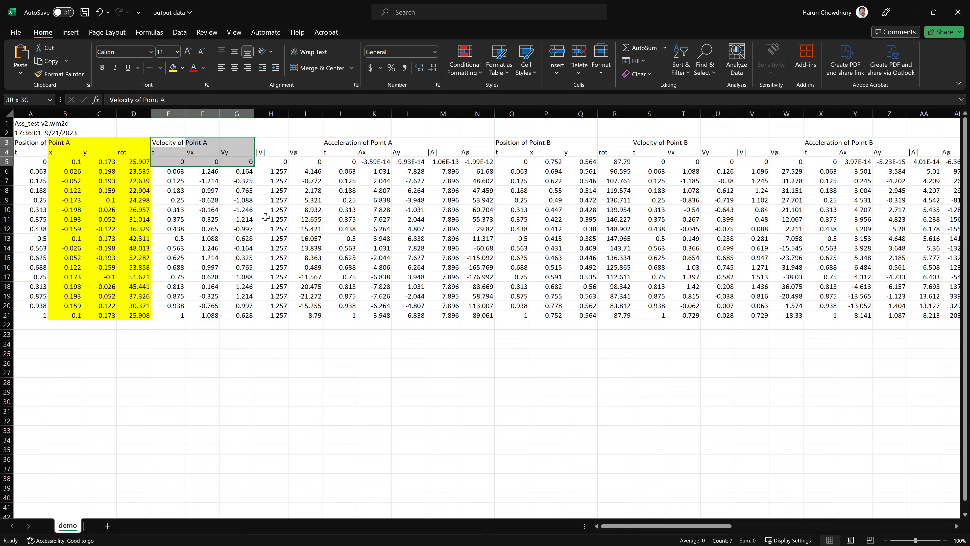
drag(261, 265, 290, 317)
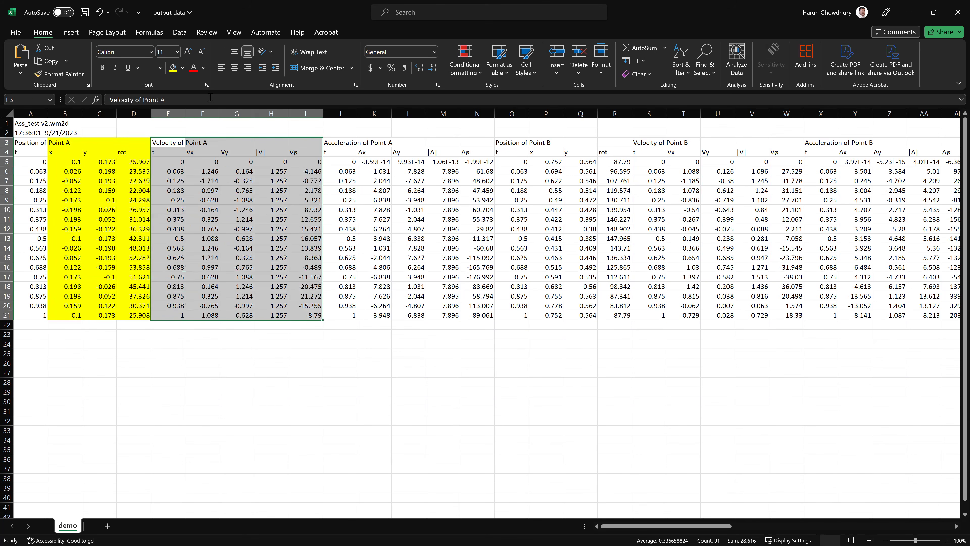
click(182, 67)
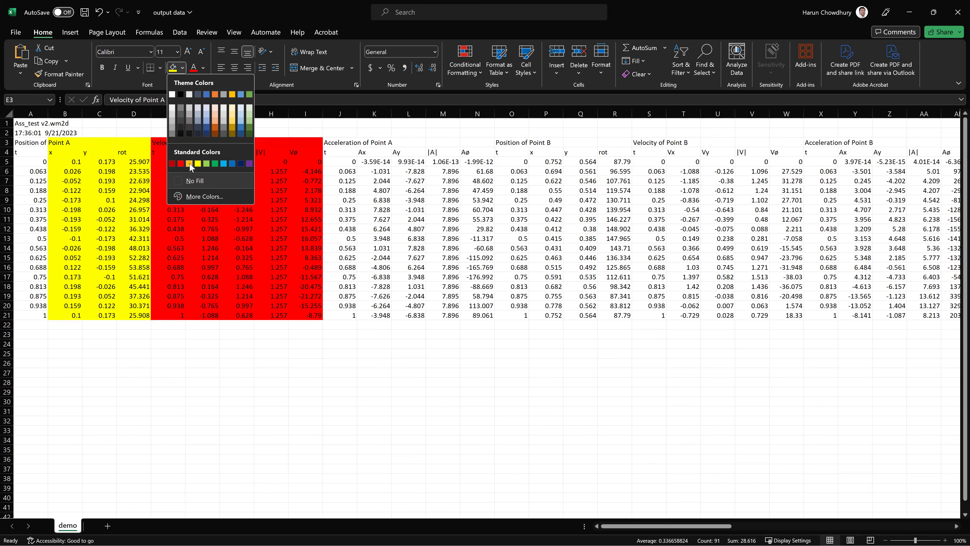
click(206, 164)
- Fill the Acceleration of Point A block (J3:N21) with light blue
drag(337, 143, 476, 315)
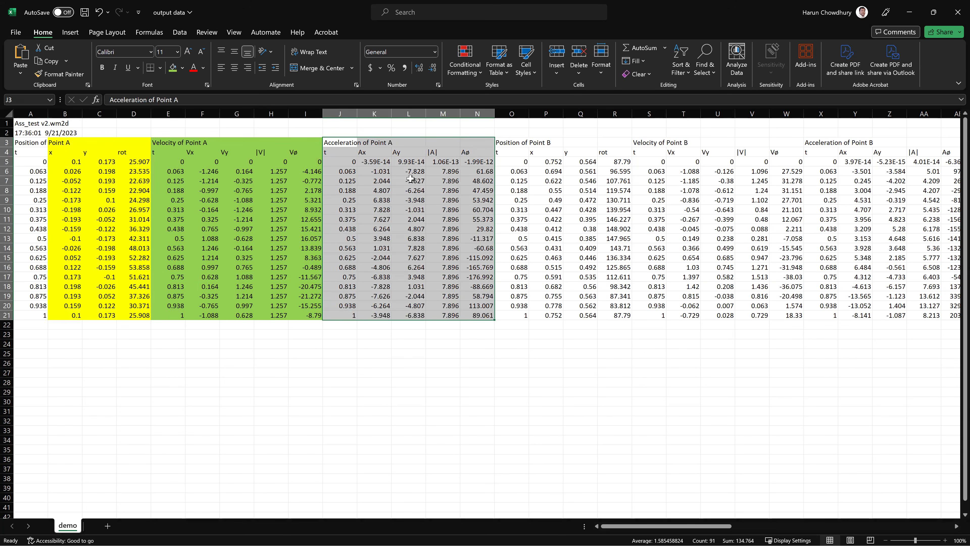
click(182, 68)
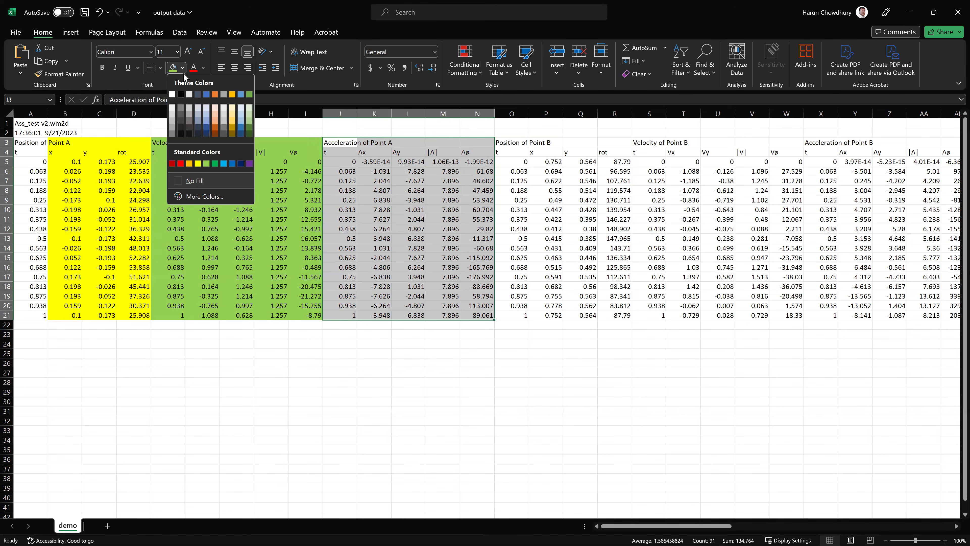
click(225, 164)
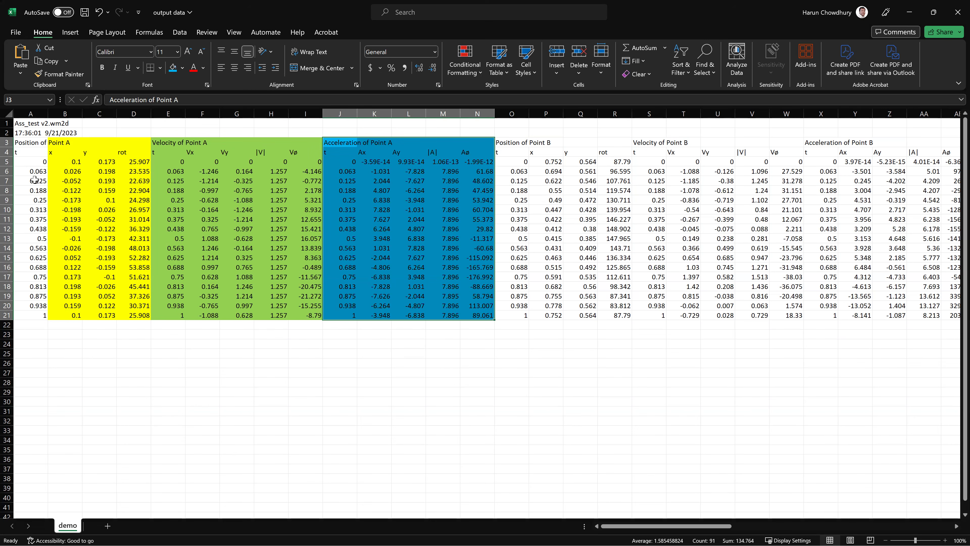
- Look through the remaining exported columns, from the Point B data to the pin forces and motor torque, and return to the Point A data
click(26, 144)
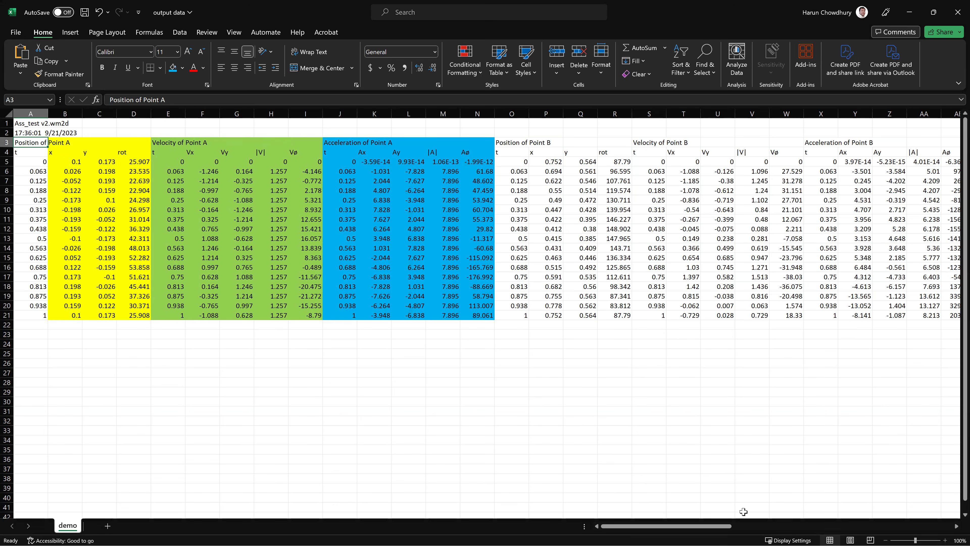
scroll(747, 526, right, 1)
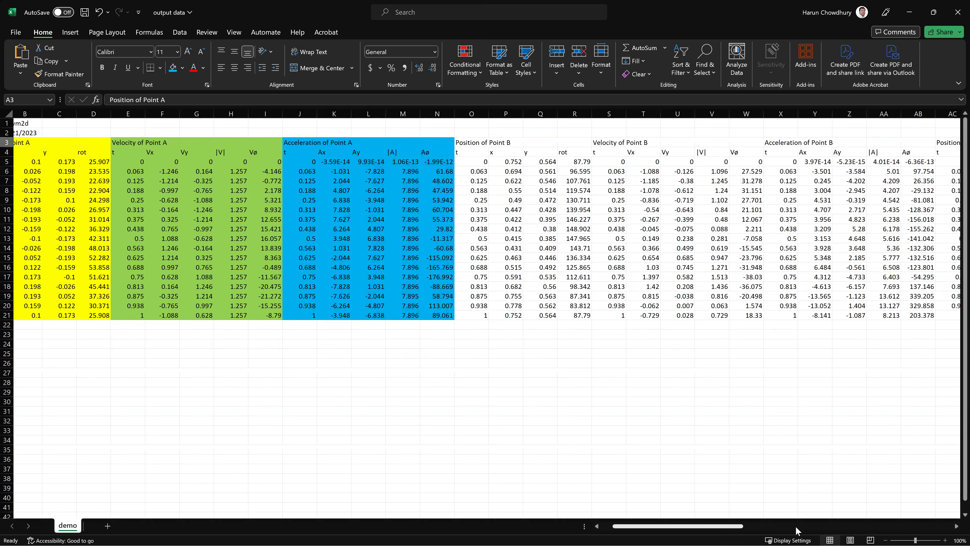
scroll(820, 527, right, 10)
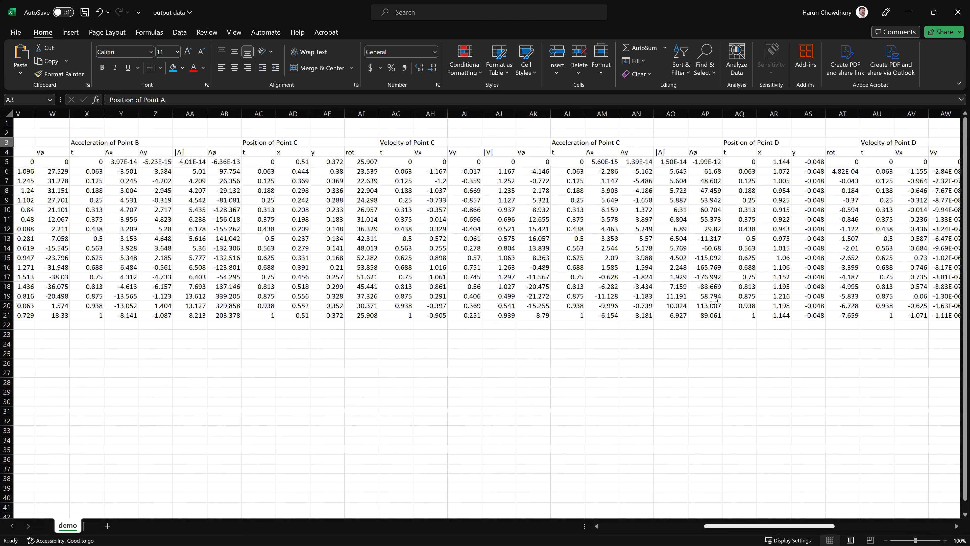
scroll(535, 148, right, 10)
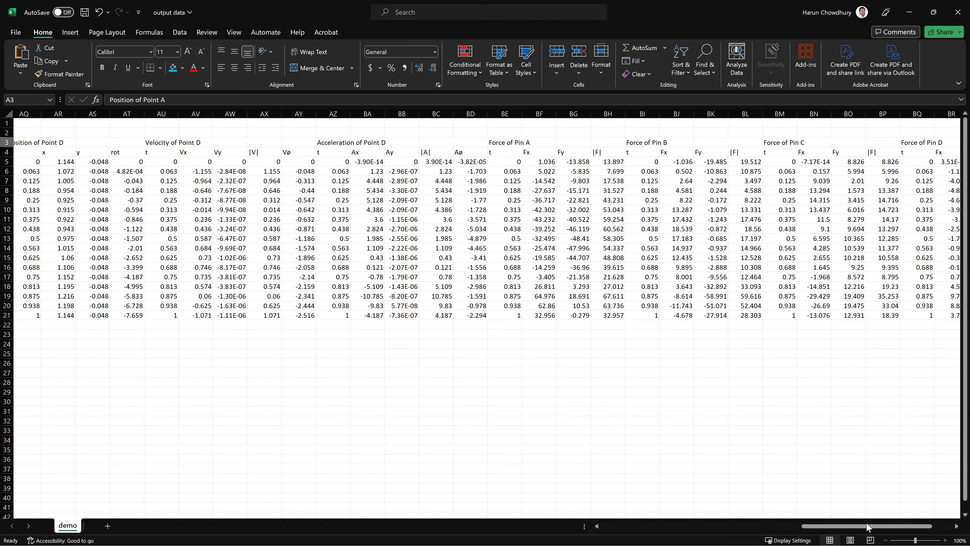
drag(885, 527, 902, 527)
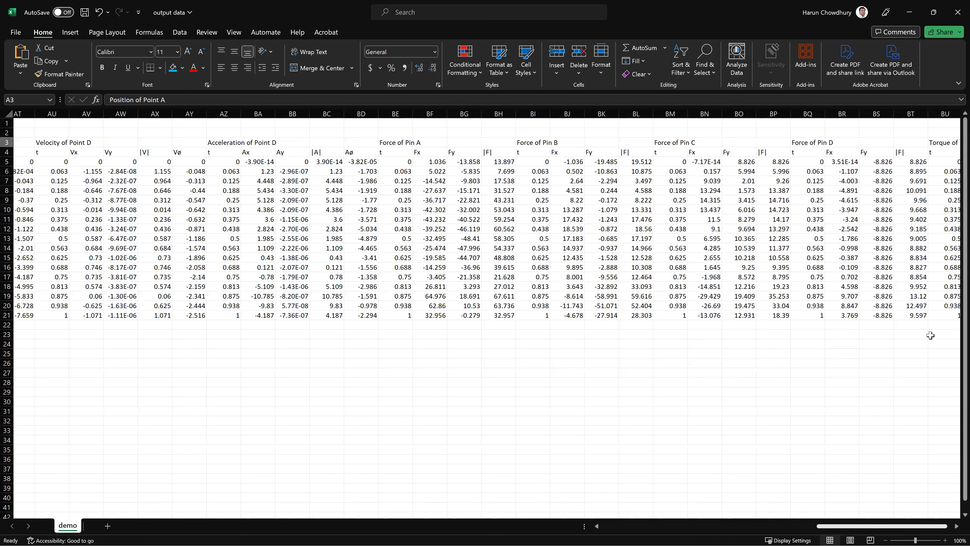
scroll(930, 335, right, 1)
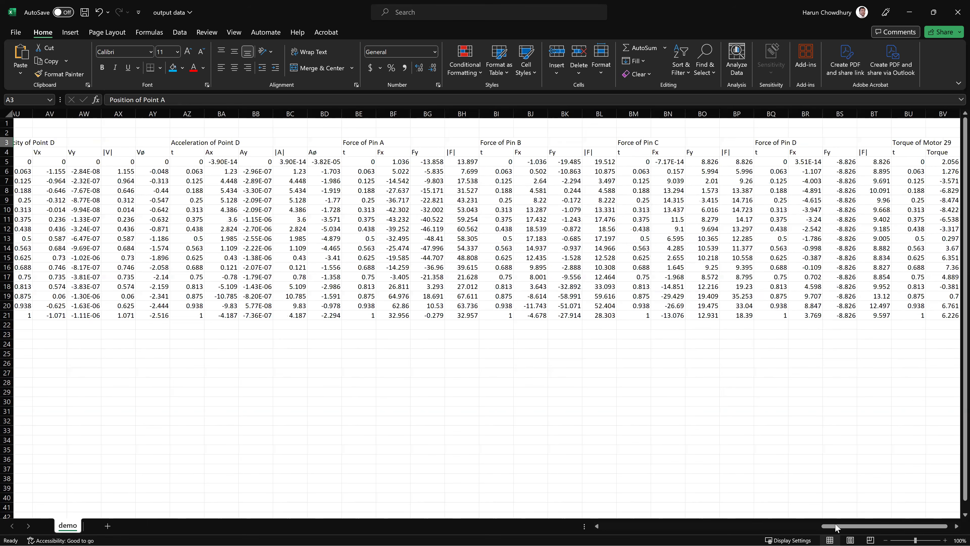
click(730, 521)
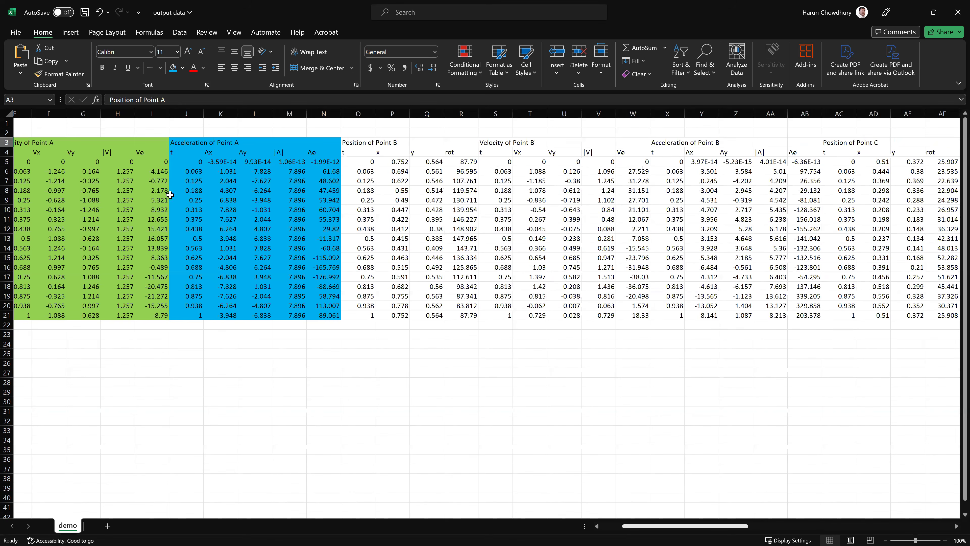
click(67, 168)
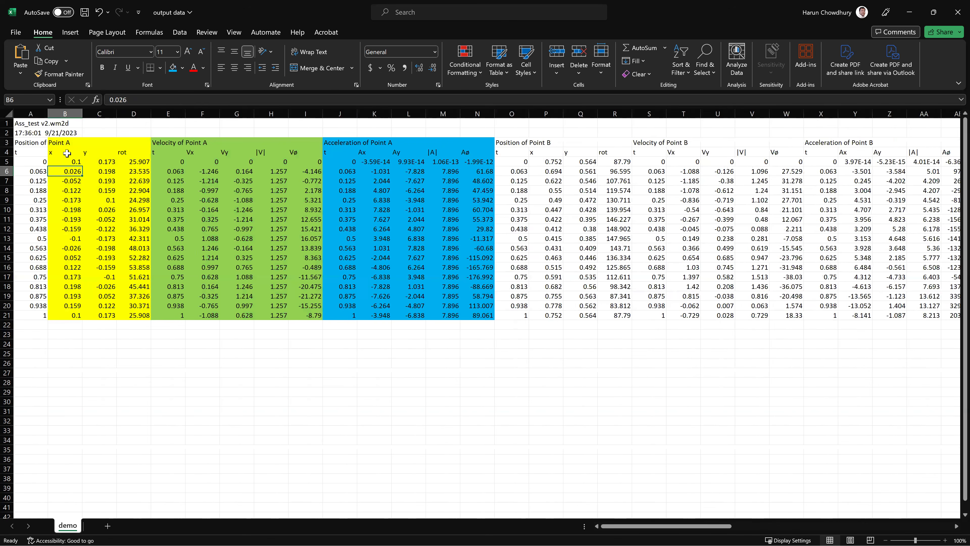
- Plot Point A's x and y columns (B4:C21) as a scatter chart with smooth lines and markers
drag(64, 153, 74, 173)
drag(95, 266, 95, 315)
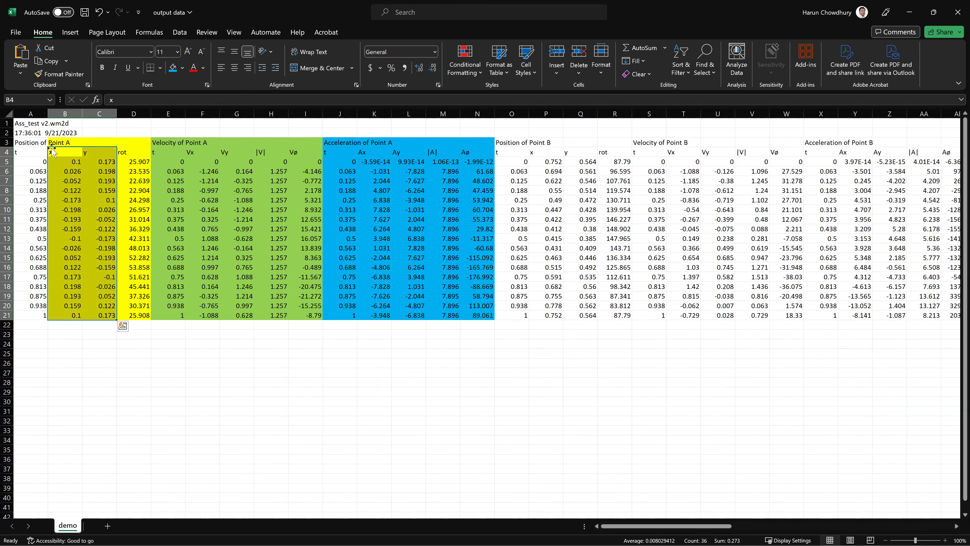
click(73, 33)
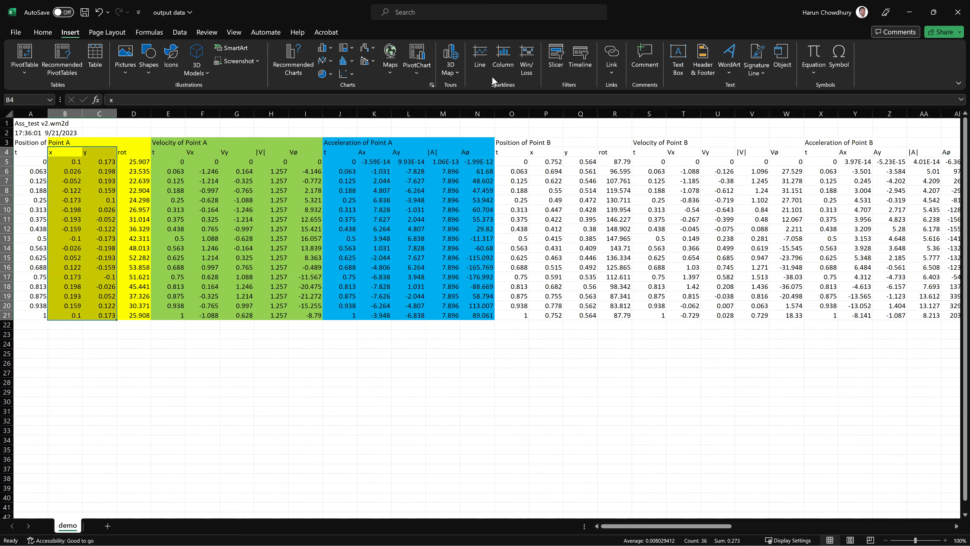
click(351, 74)
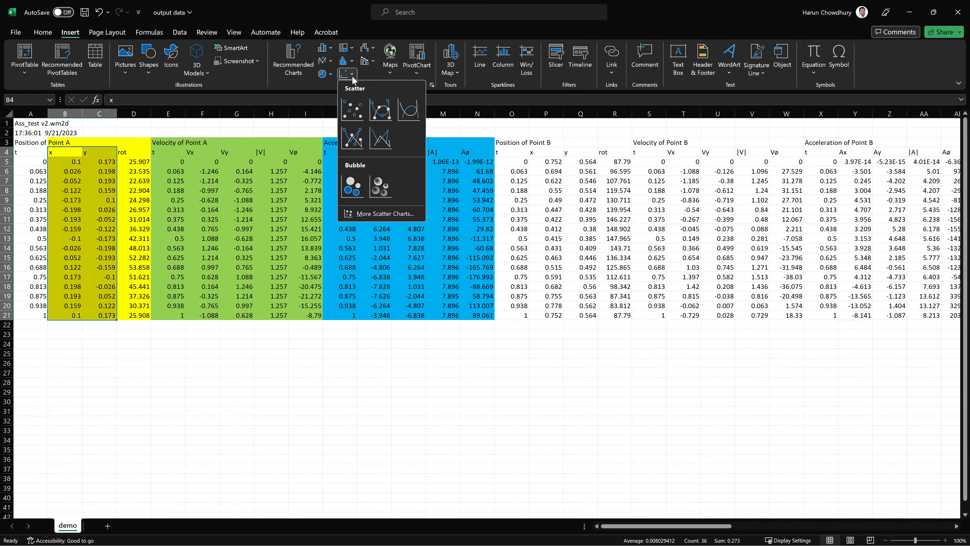
click(381, 111)
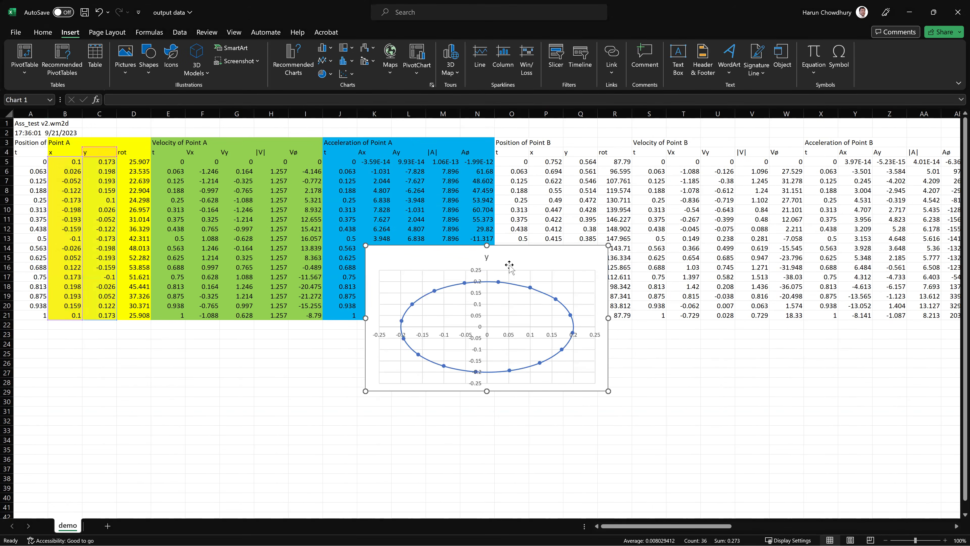
- Move the Point A chart below the data under columns D to I and narrow it until the path looks nearly circular
drag(514, 261, 363, 364)
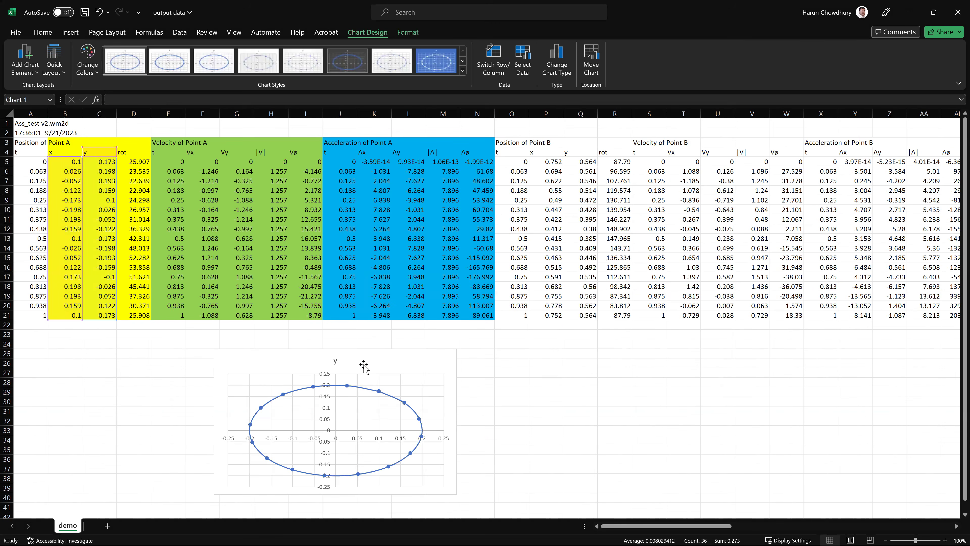
drag(426, 421, 407, 421)
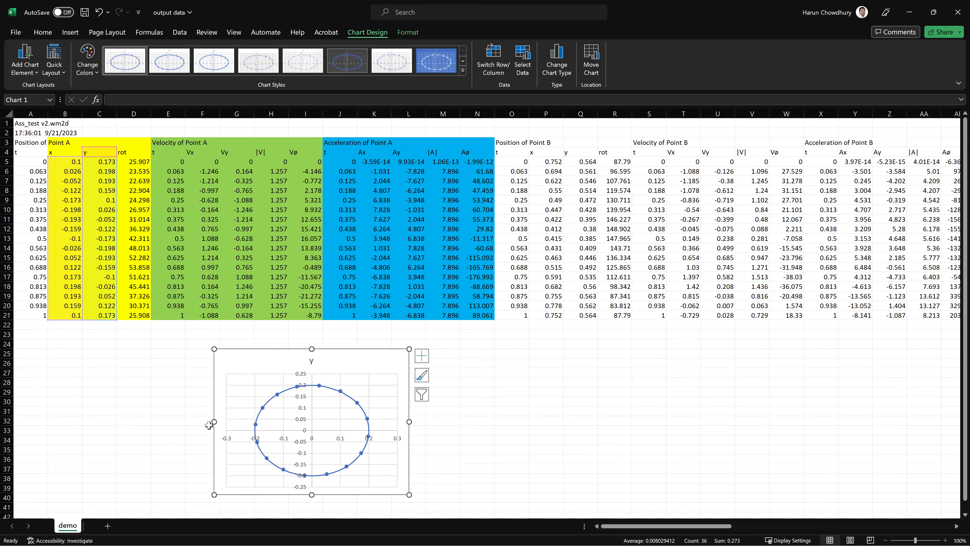
drag(214, 420, 220, 421)
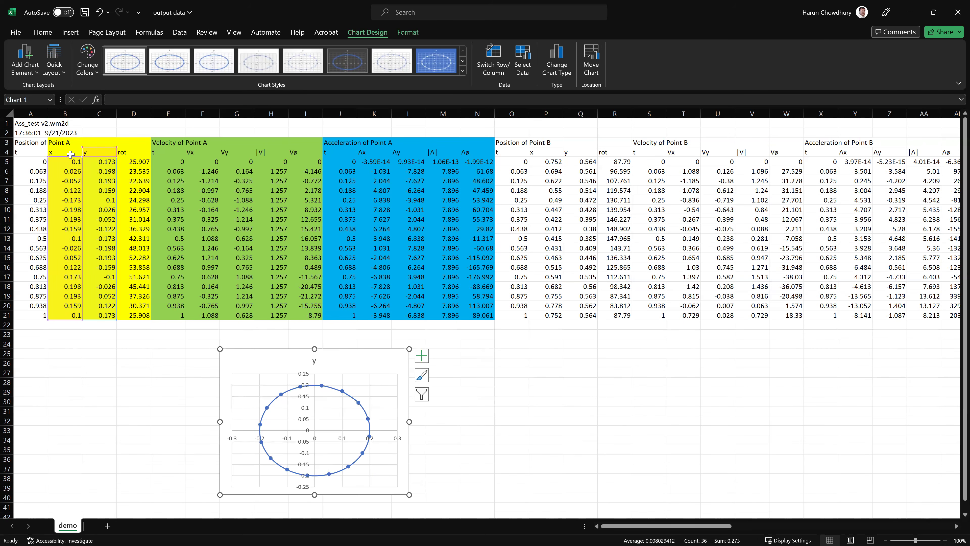
drag(396, 367, 283, 362)
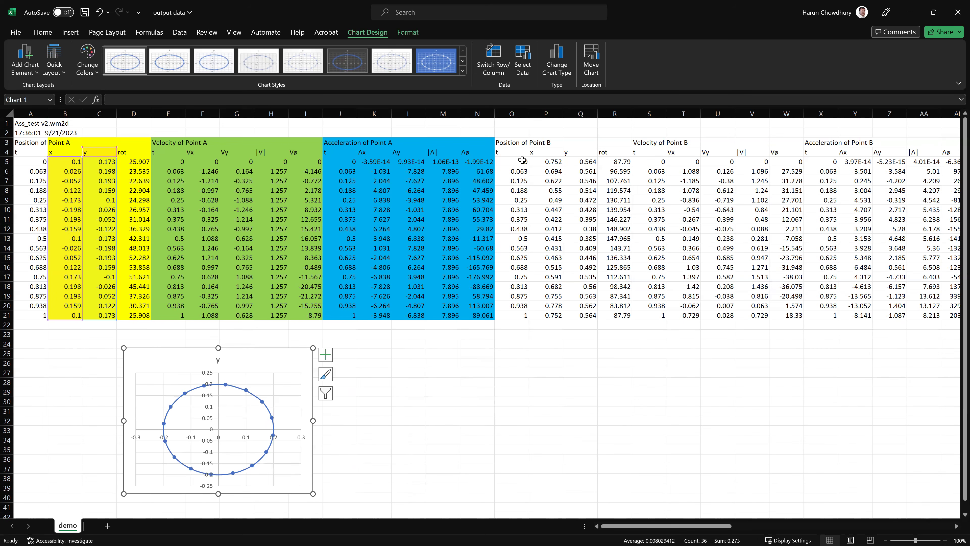
- Plot Point B's x and y columns (P4:Q21) as a smooth-line scatter chart with markers and place it beside the Point A chart
drag(550, 152, 592, 313)
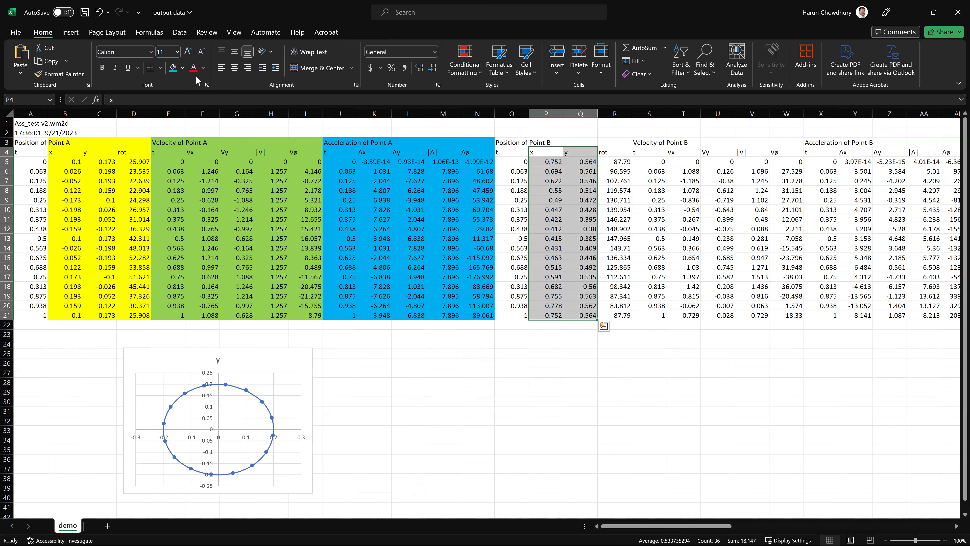
click(70, 32)
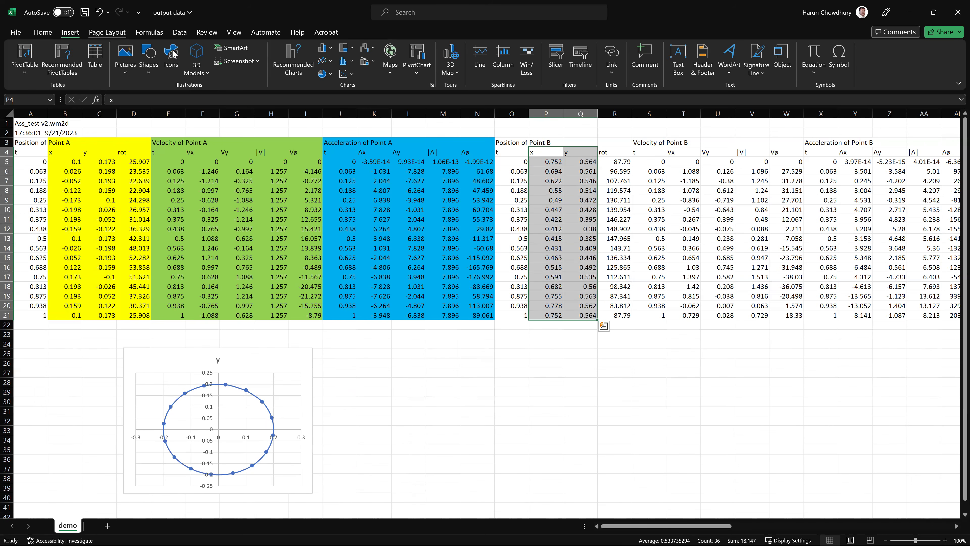
click(352, 73)
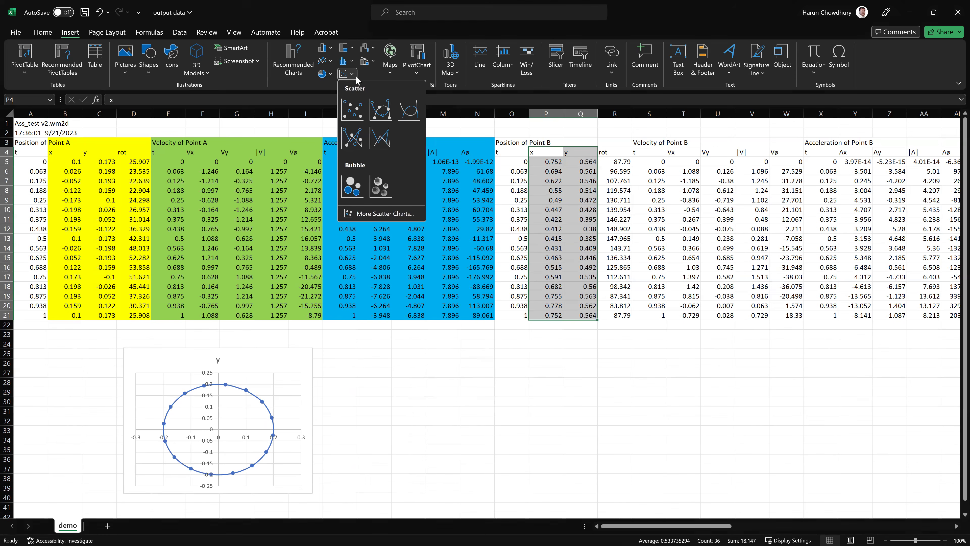
click(381, 112)
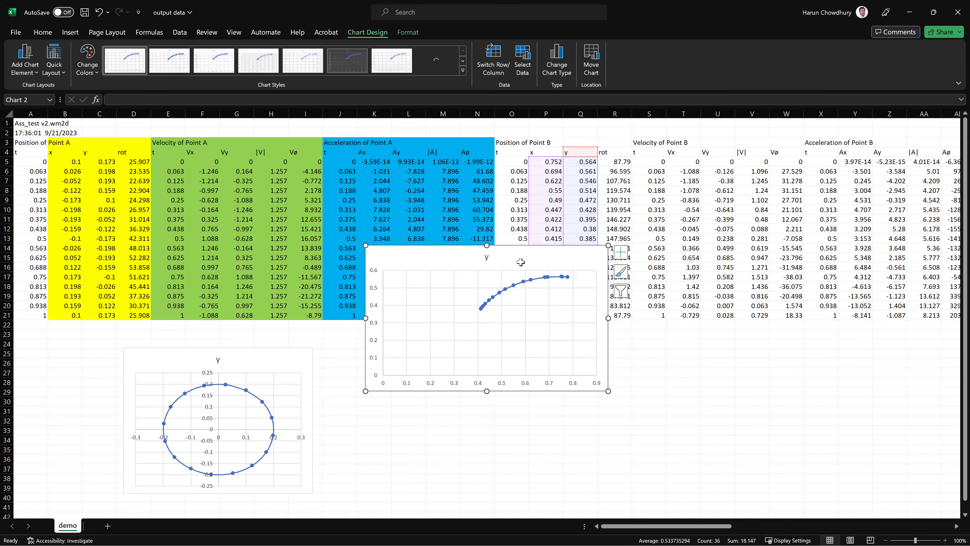
drag(557, 315, 516, 419)
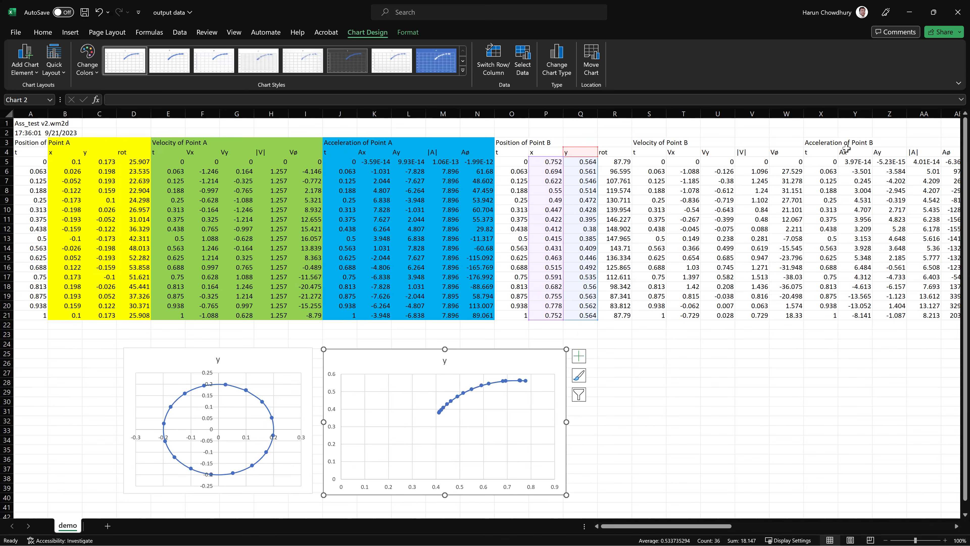
- Plot Point C's x and y columns (AD4:AE21) as a smooth-line scatter chart with markers and place it beside the Point B chart
drag(725, 530, 776, 523)
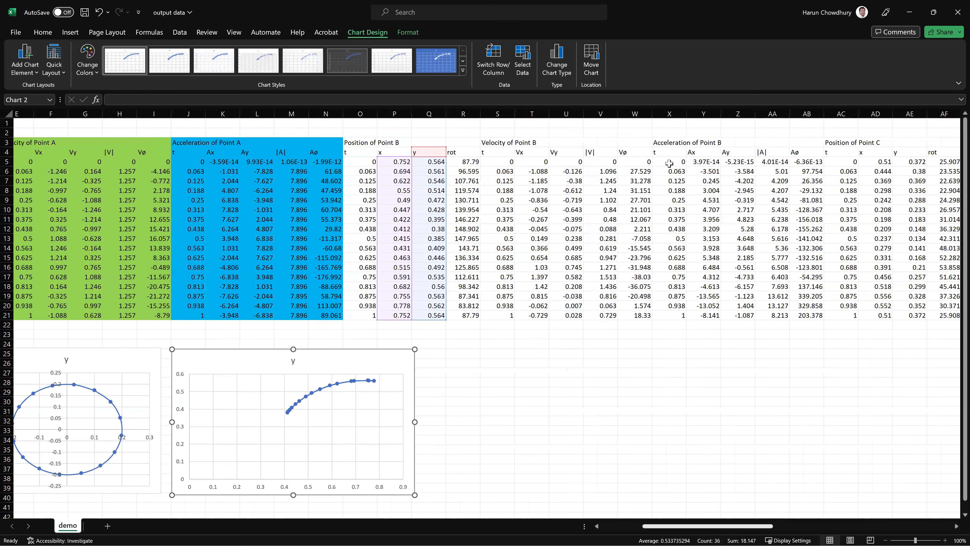
scroll(661, 156, right, 3)
drag(696, 304, 696, 315)
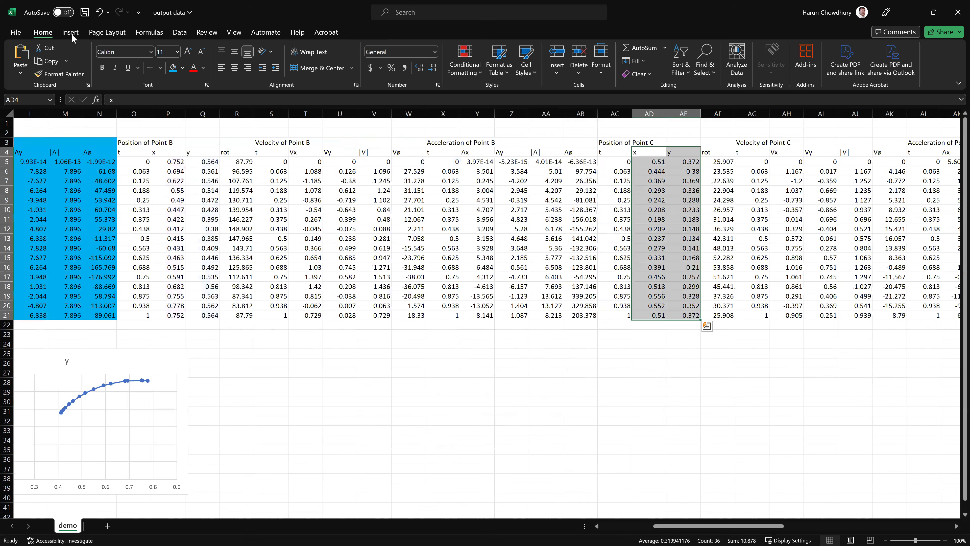
scroll(341, 73, down, 1)
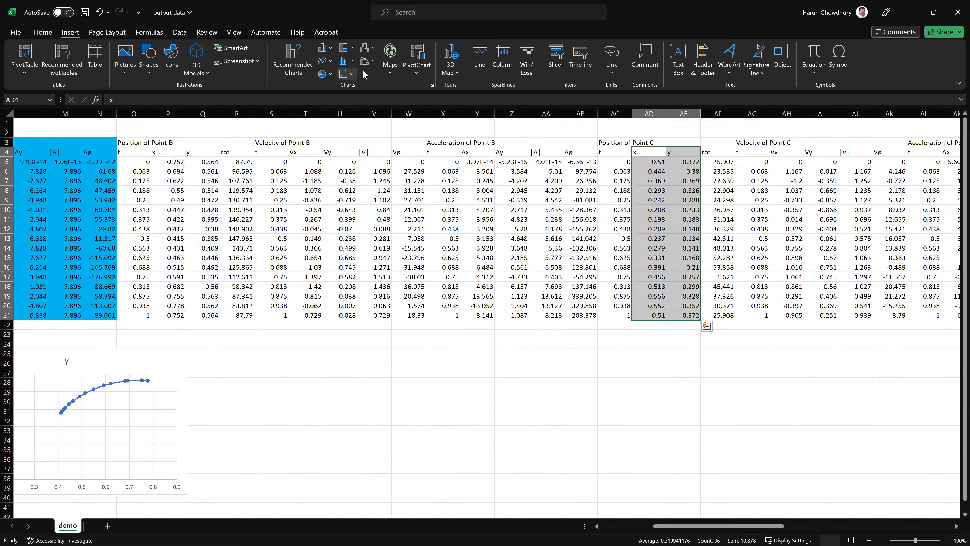
click(347, 73)
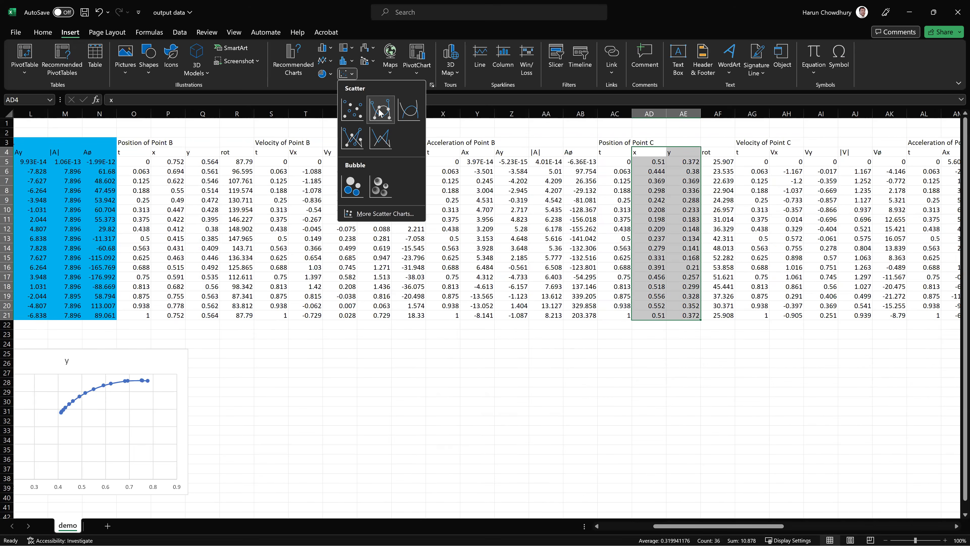
key(Return)
drag(519, 266, 368, 366)
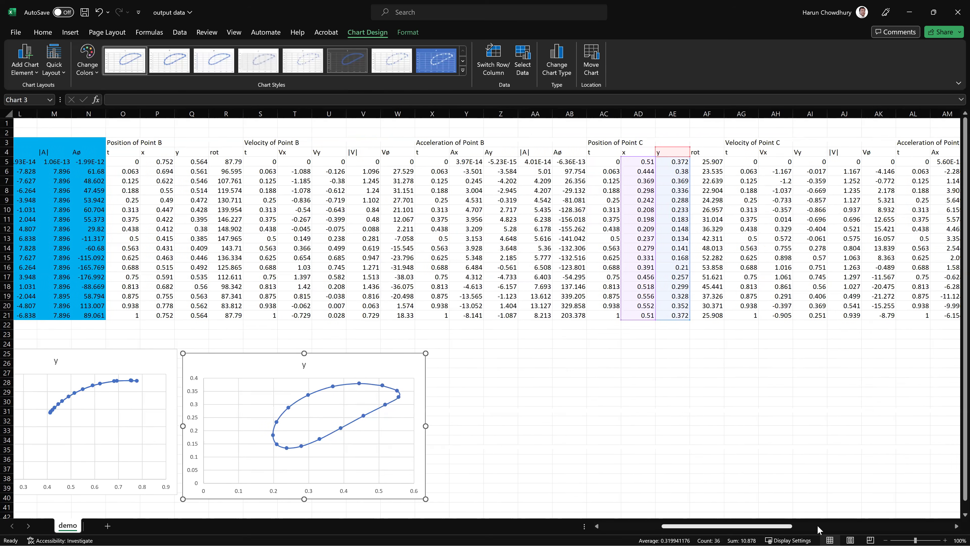
- Plot Point D's x and y columns (AR4:AS21) as a smooth-line scatter chart with markers and place it beside the Point C chart
scroll(811, 529, right, 3)
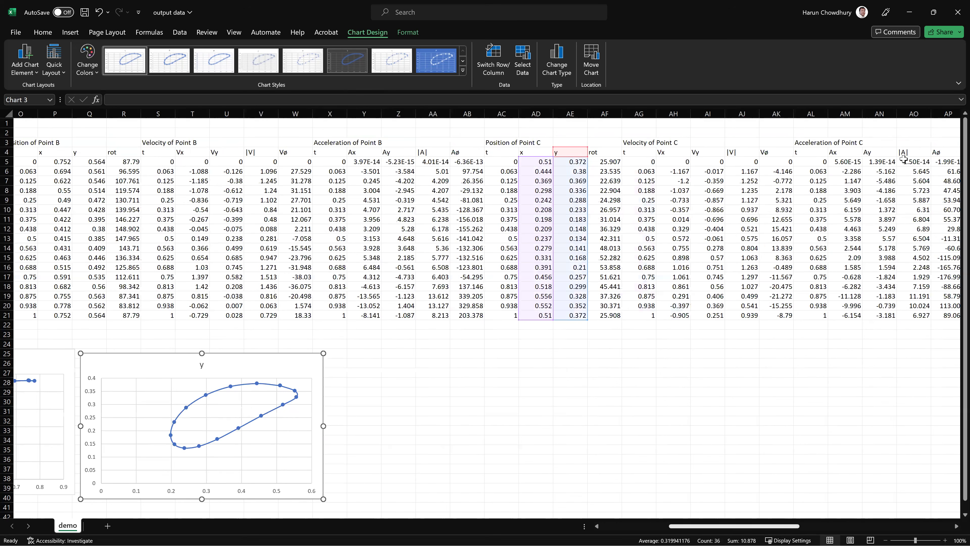
scroll(892, 155, right, 7)
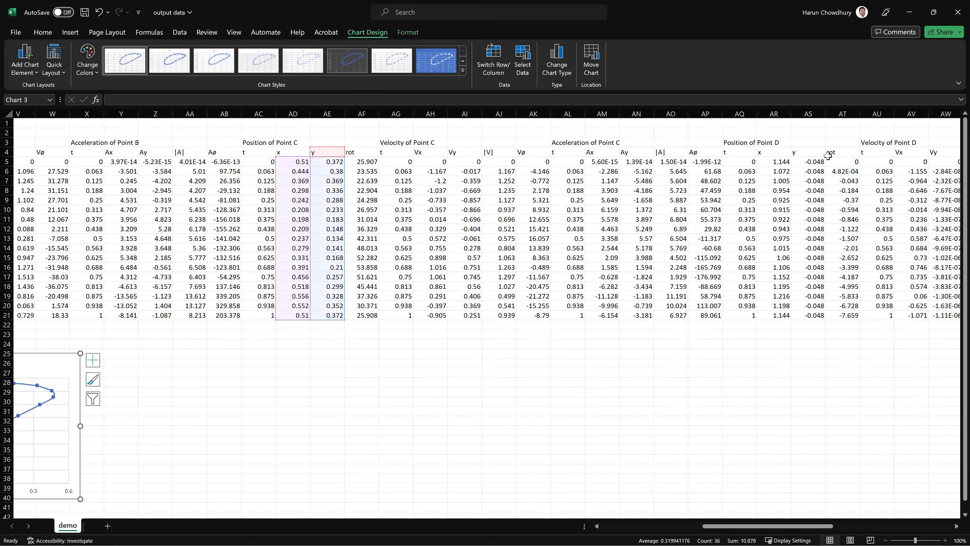
click(777, 154)
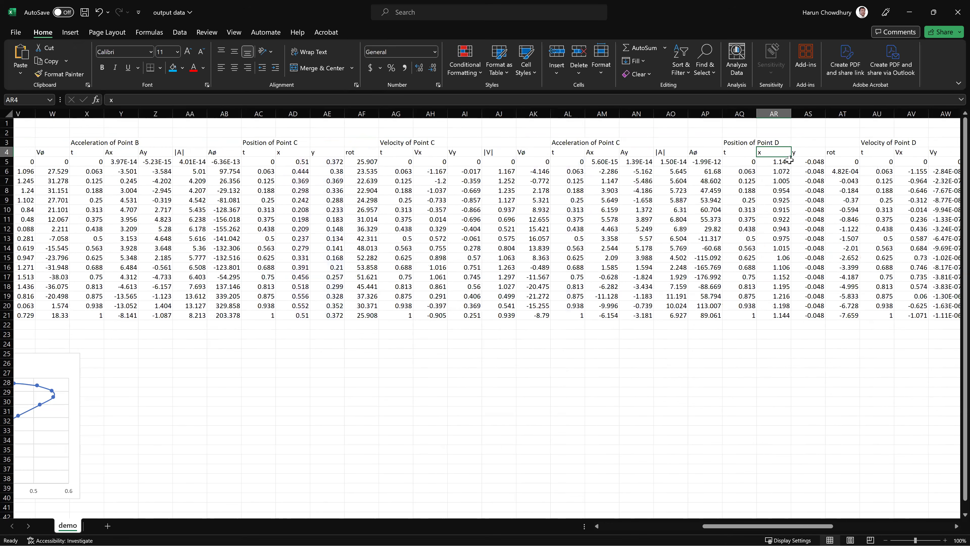
shift+click(813, 313)
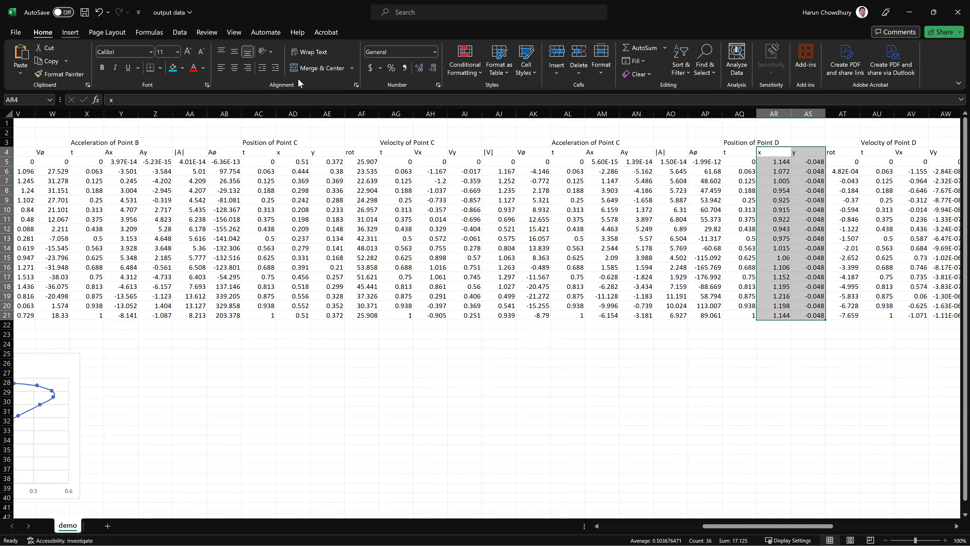
click(347, 73)
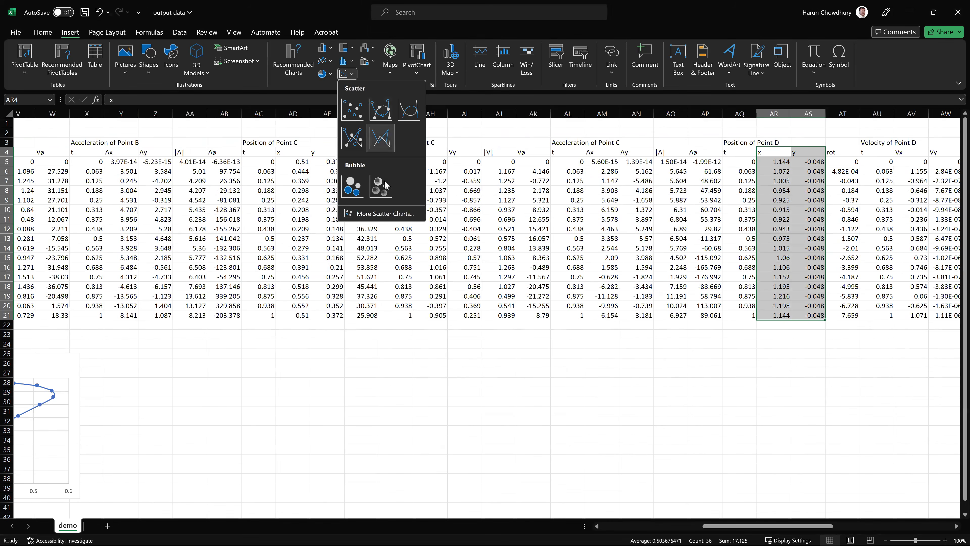
click(382, 109)
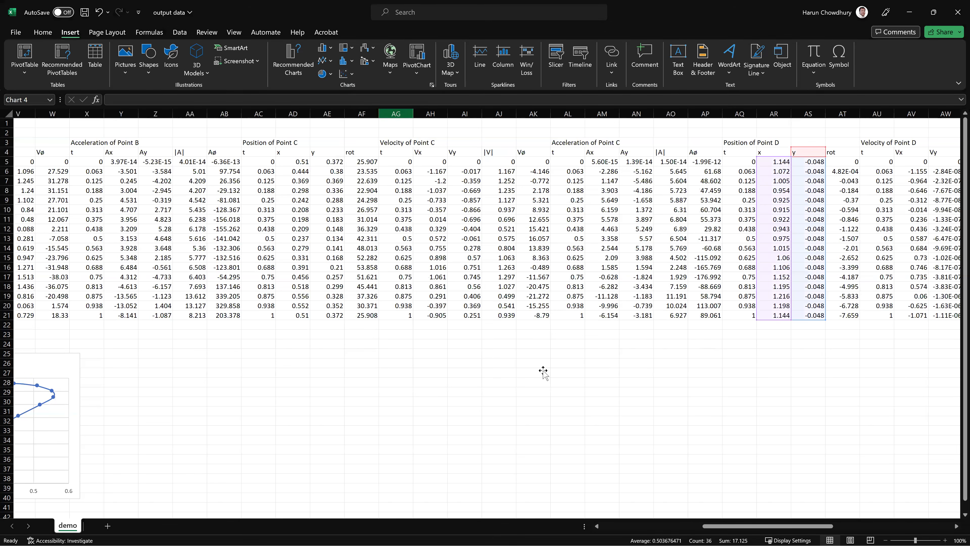
drag(346, 373, 158, 491)
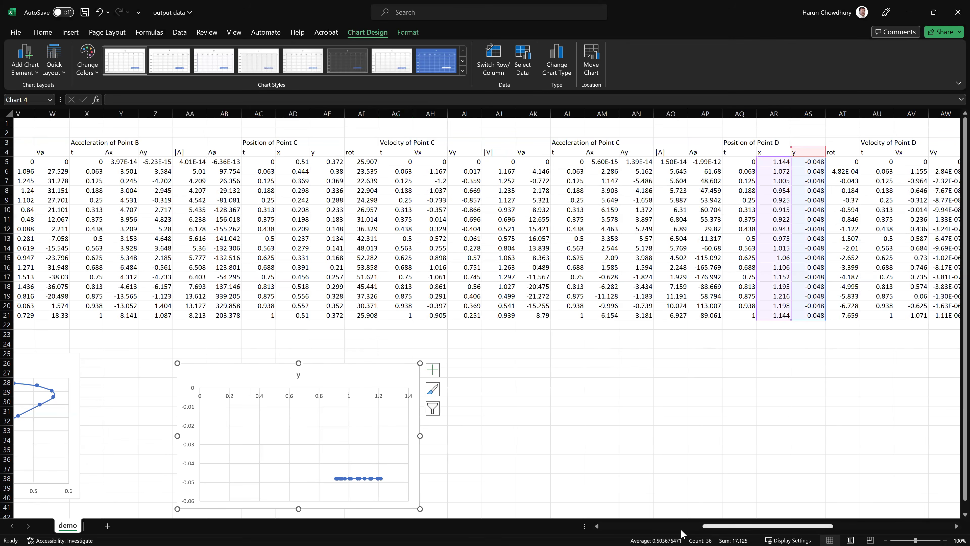
scroll(682, 532, left, 5)
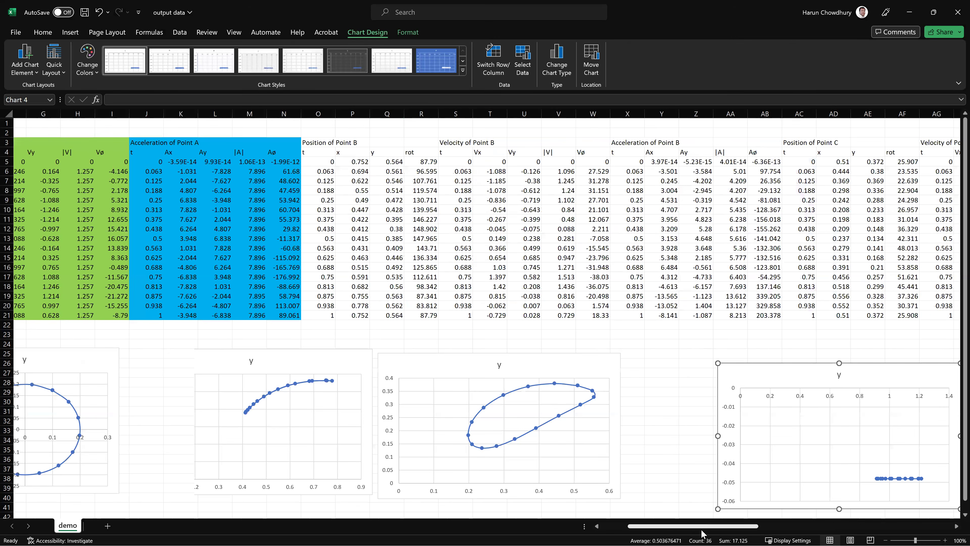
scroll(701, 533, right, 1)
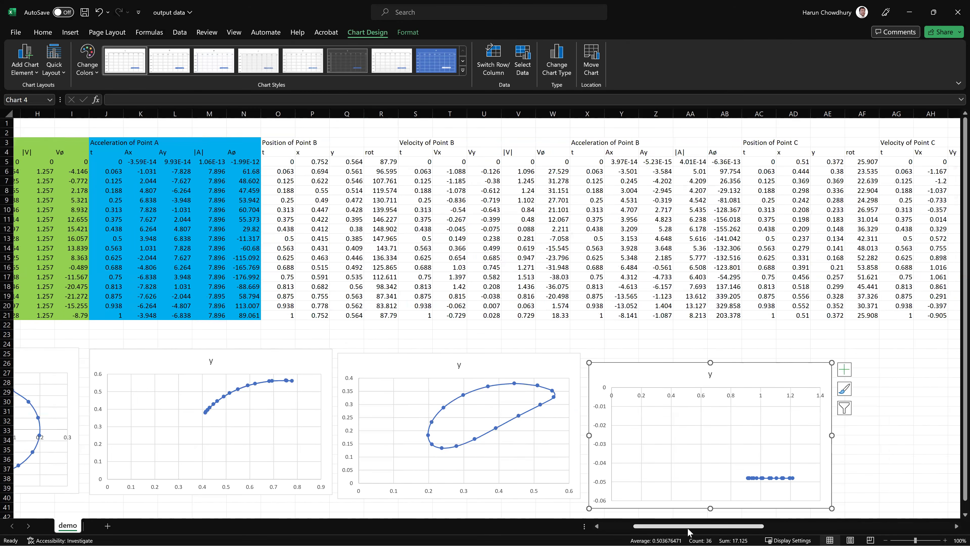
- Copy the Point B, Point C and Point D charts into the Point A chart to overlay all four paths
scroll(648, 531, left, 3)
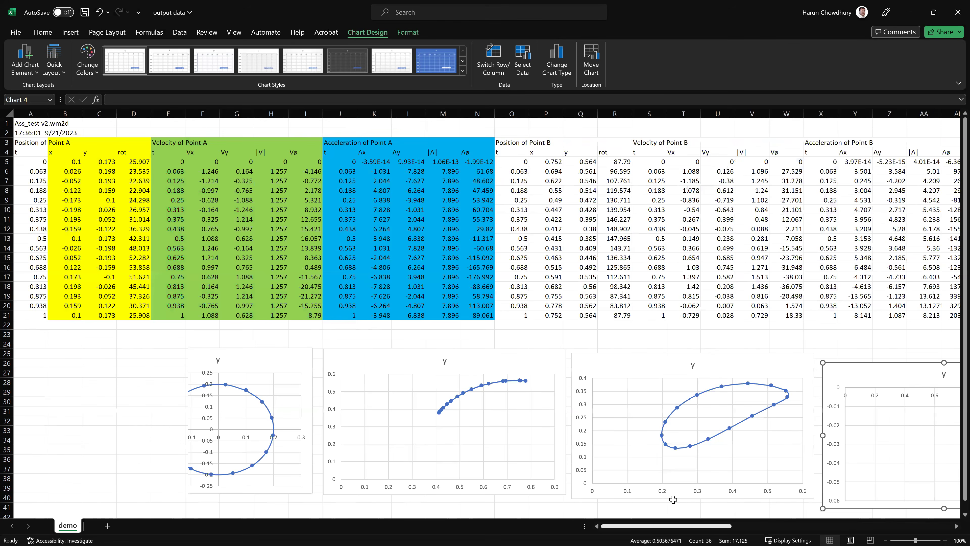
click(544, 360)
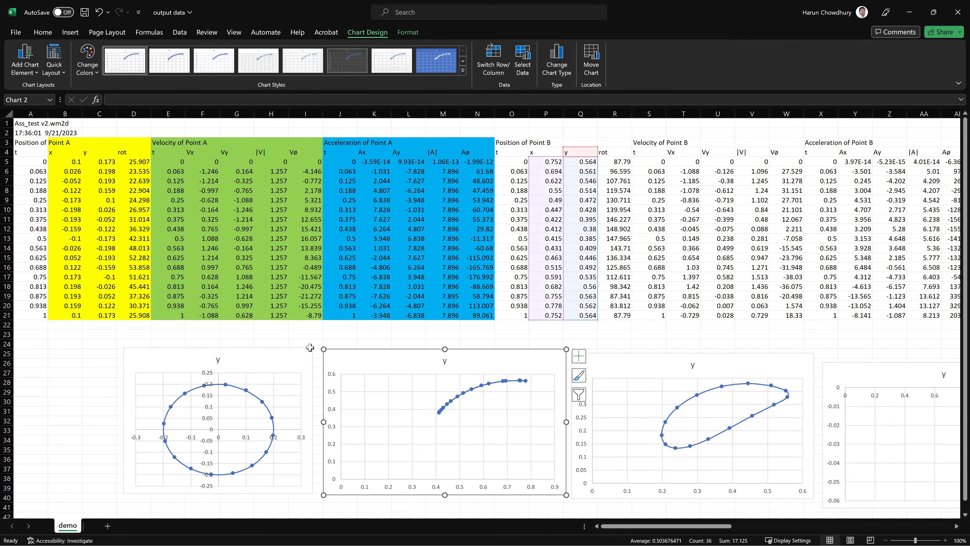
click(281, 366)
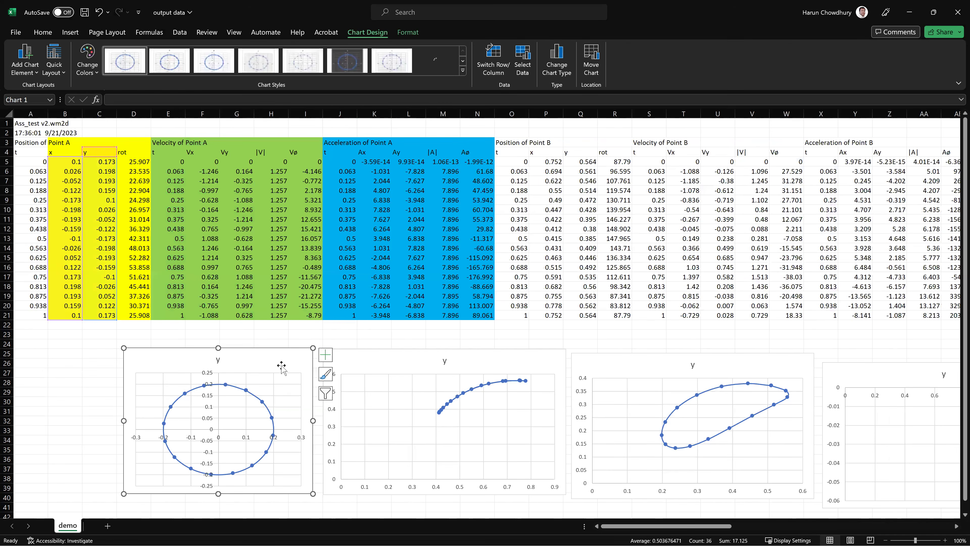
key(ctrl+v)
click(674, 373)
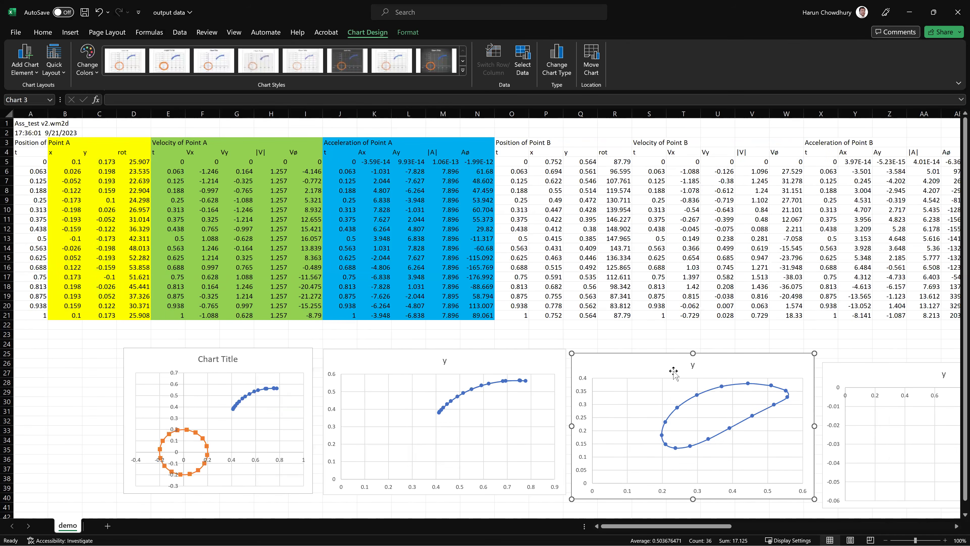
click(278, 356)
key(ctrl+v)
click(852, 381)
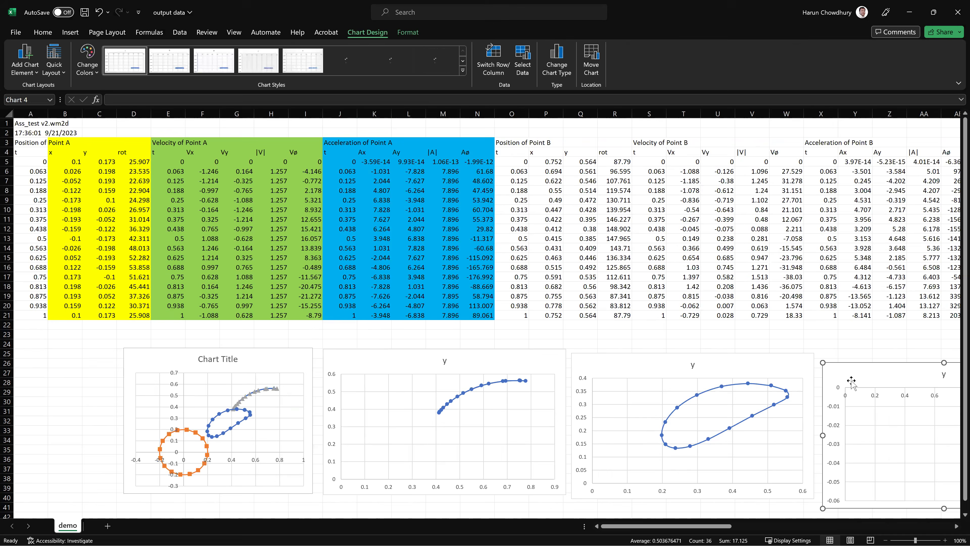
click(278, 360)
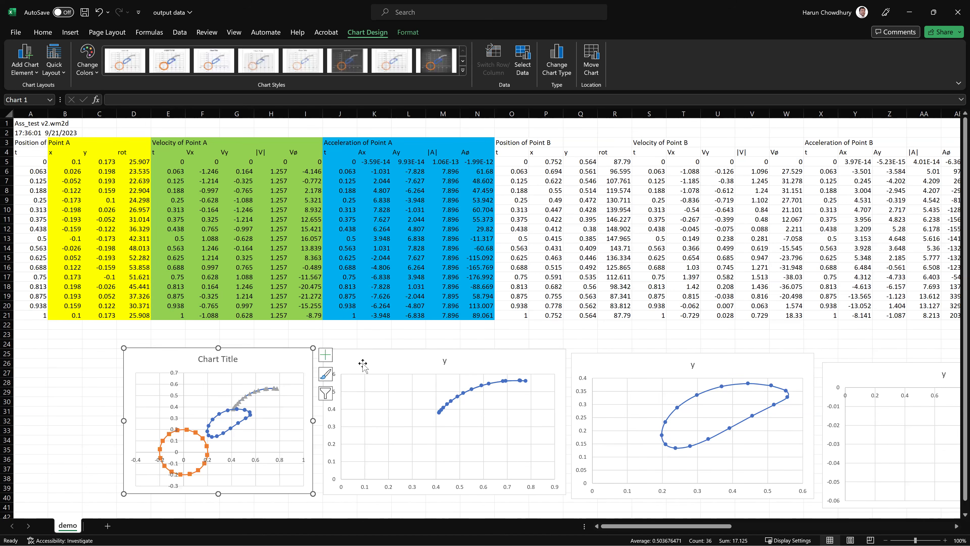
- Delete the separate Point B, Point C and Point D charts, keeping only the combined chart
click(420, 365)
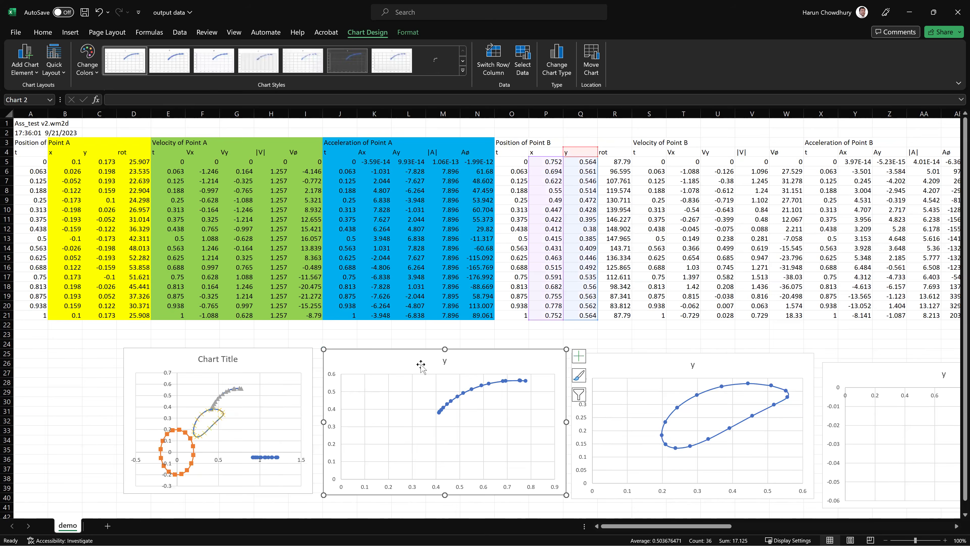
key(Delete)
click(606, 365)
key(Delete)
click(862, 375)
key(Delete)
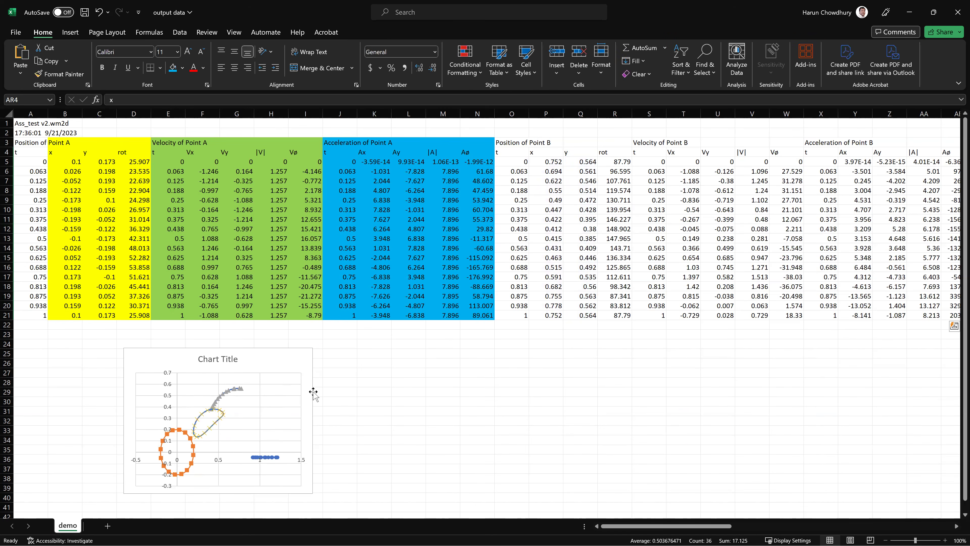
- Move the combined chart below the Velocity and Acceleration of Point A columns and widen it slightly
drag(290, 357, 432, 347)
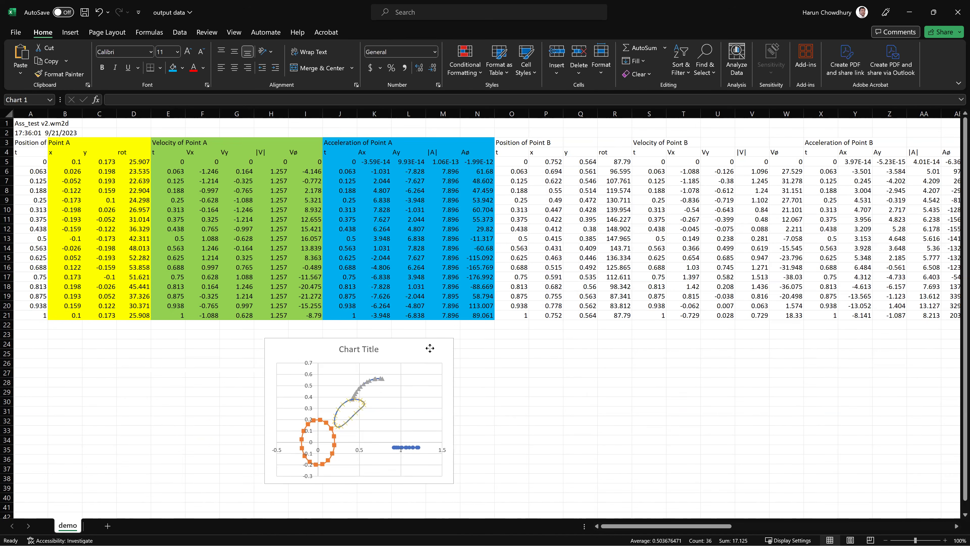
ctrl+scroll(368, 471, up, 1)
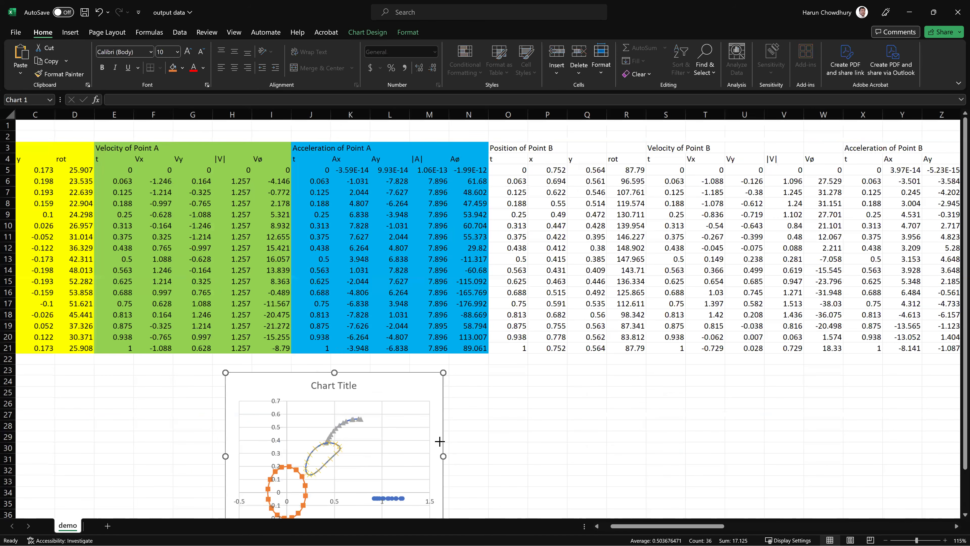
scroll(368, 406, down, 3)
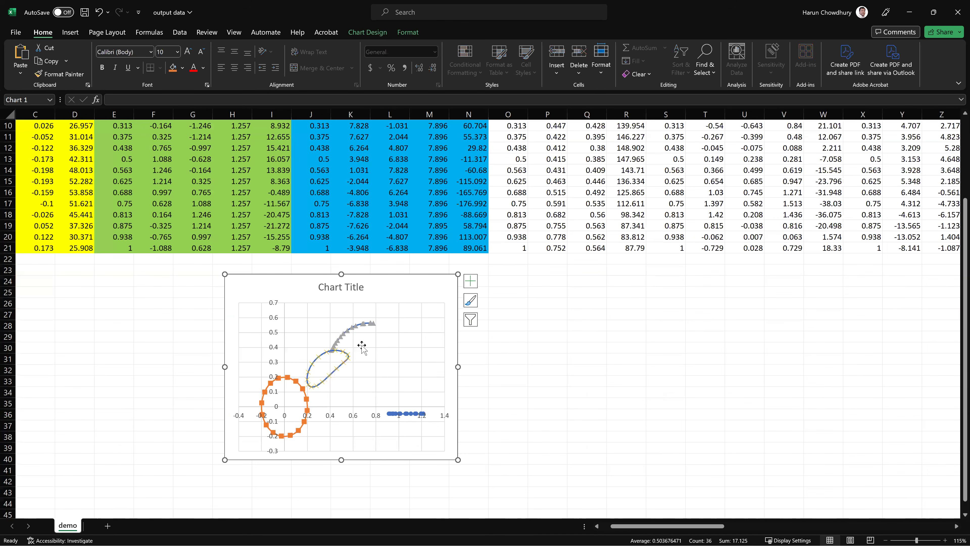
click(346, 331)
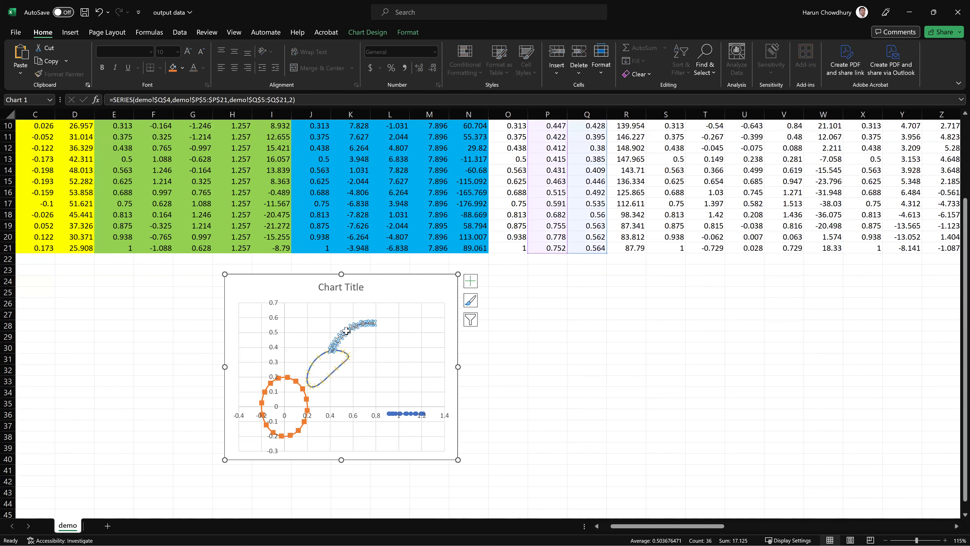
- Replace the combined chart's placeholder title with "Position Diagram"
click(334, 287)
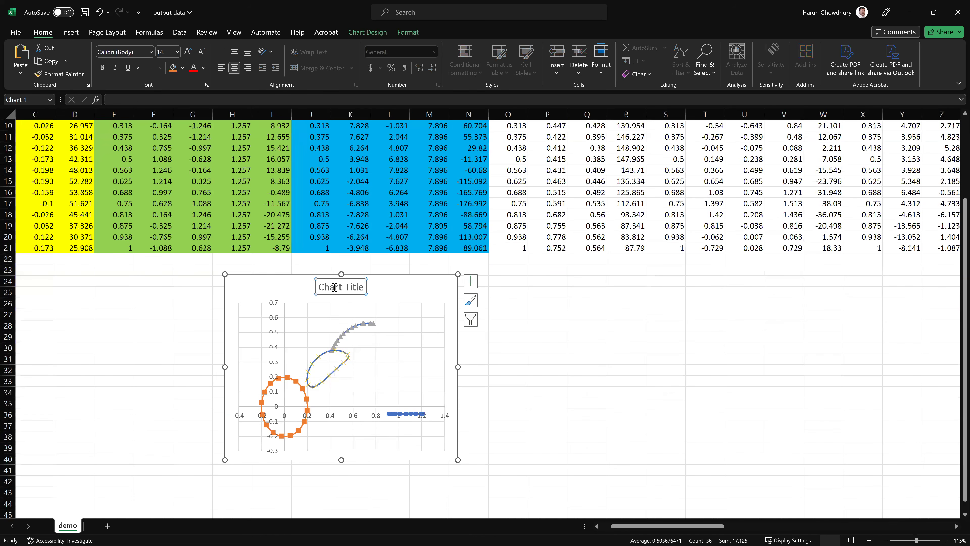
triple_click(365, 290)
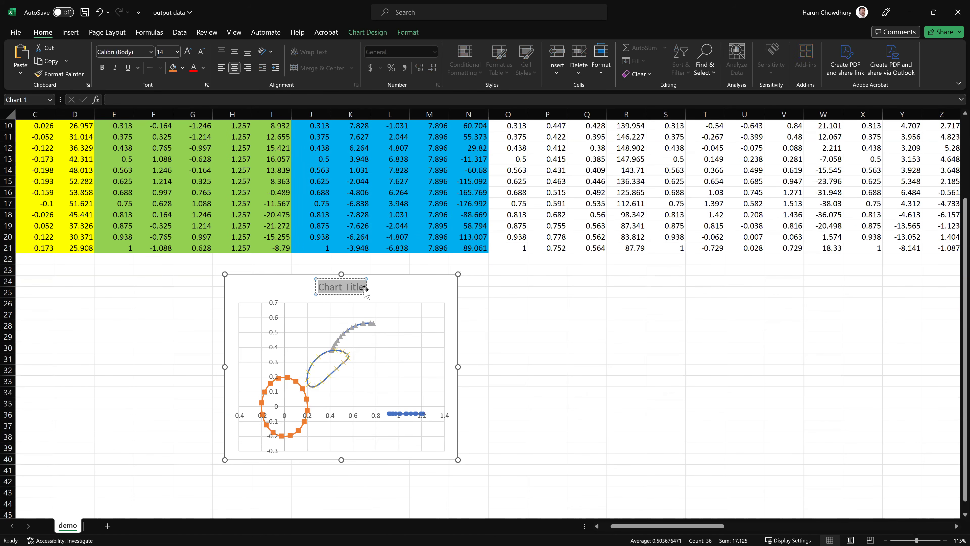
key(BackSpace)
text(Position)
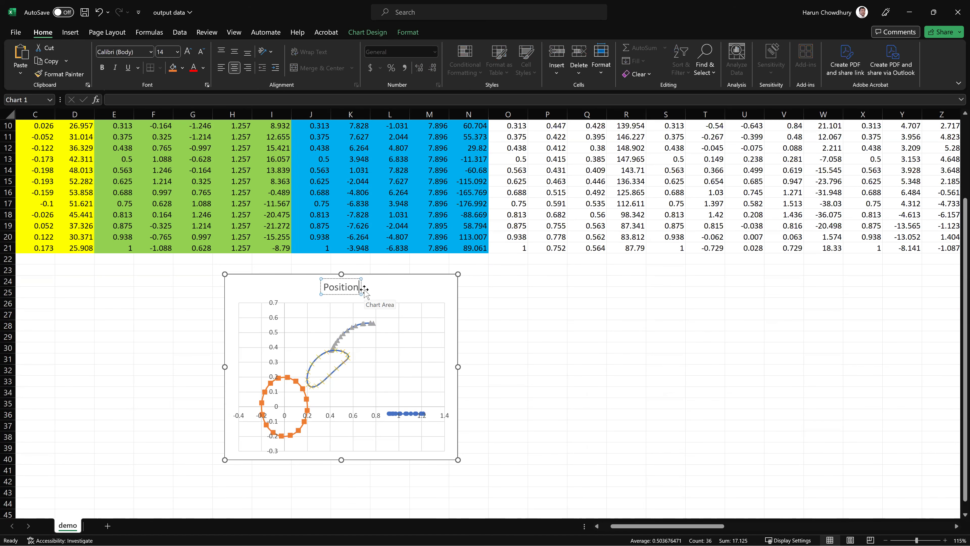
text( Di)
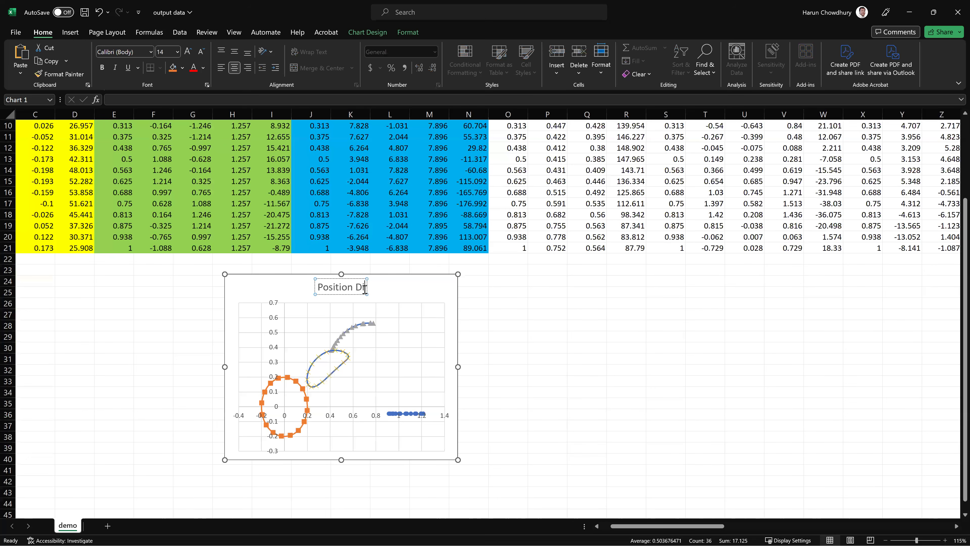
text(agram)
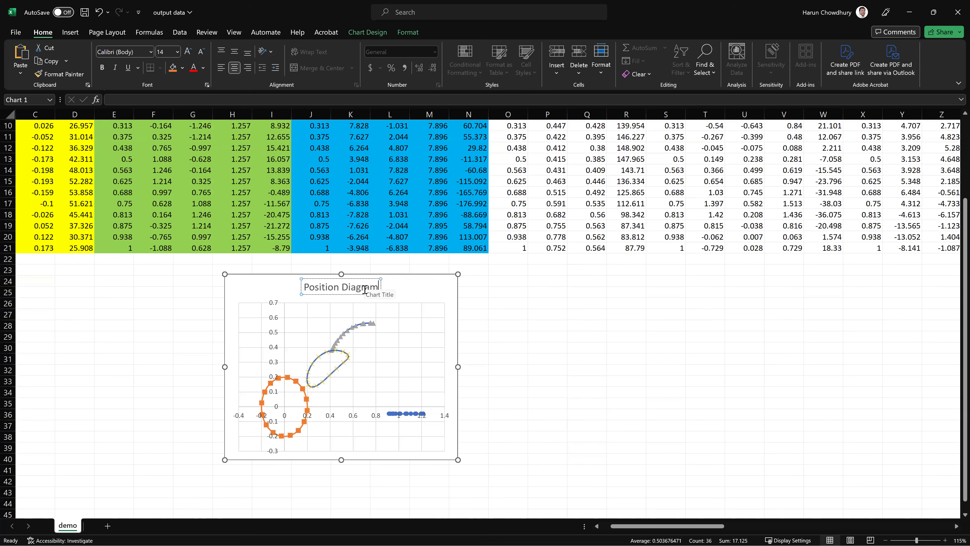
click(520, 379)
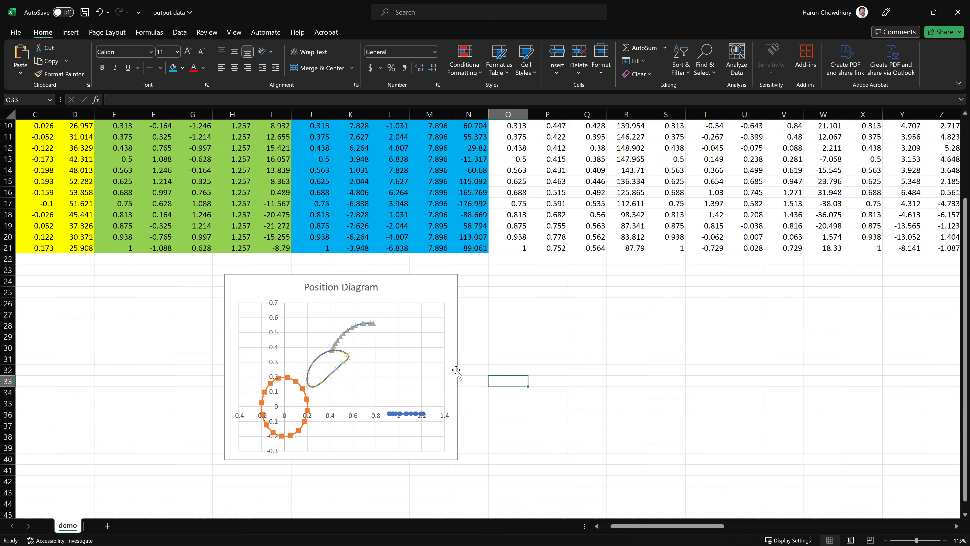
- Enlarge the Position Diagram chart in both width and height and add a legend to it
click(458, 357)
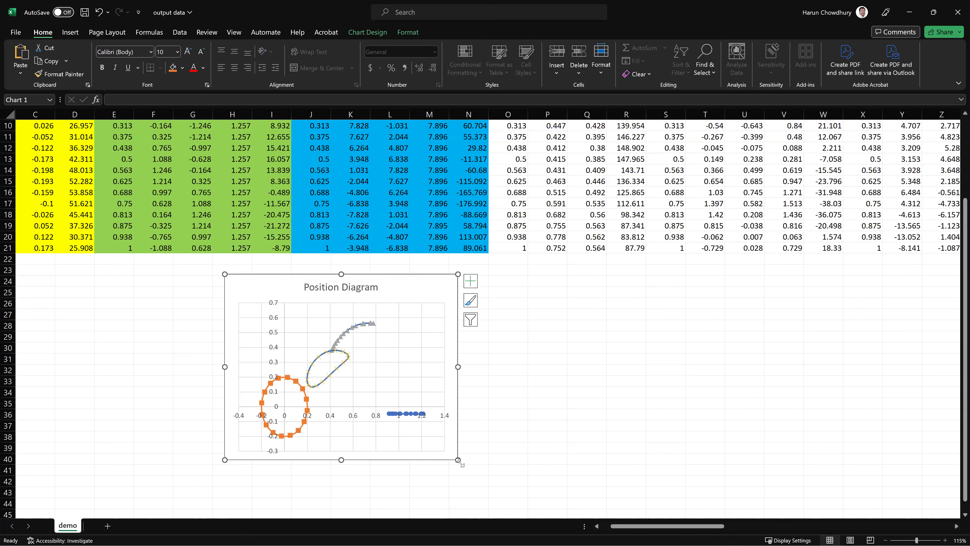
drag(459, 461, 497, 482)
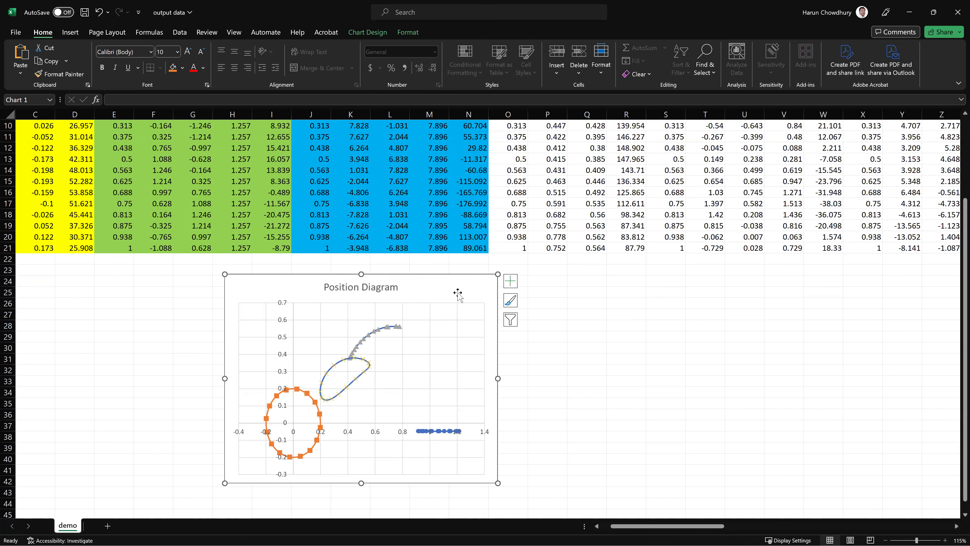
click(510, 281)
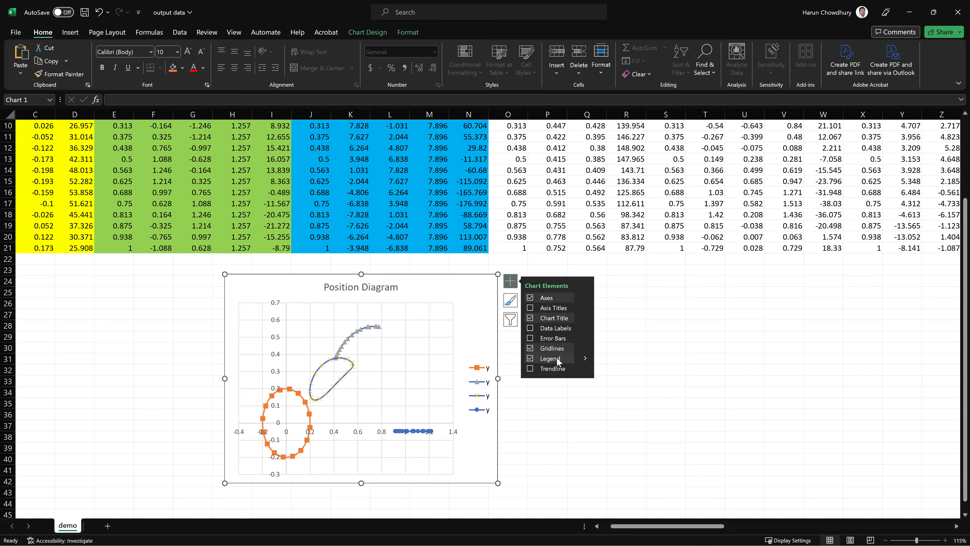
click(489, 375)
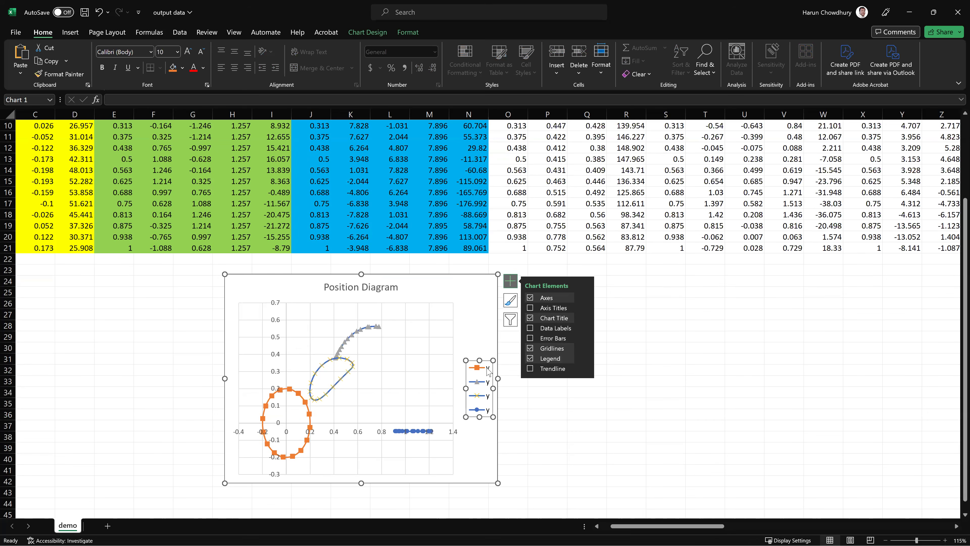
click(488, 368)
double_click(486, 369)
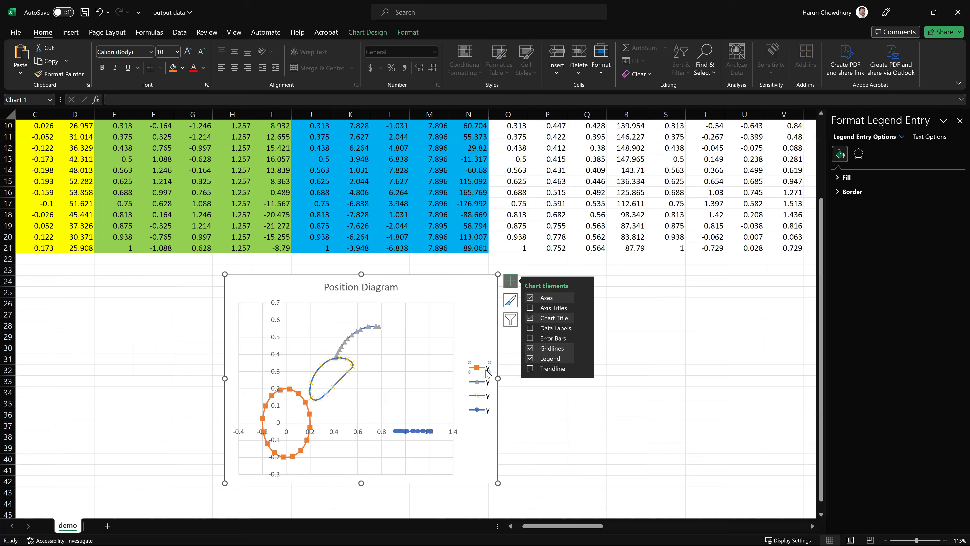
click(486, 369)
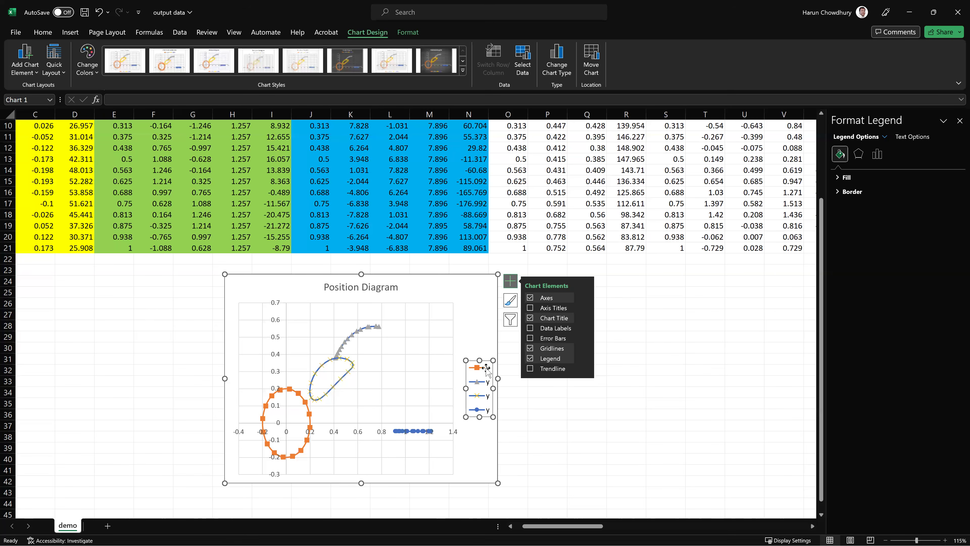
right_click(488, 370)
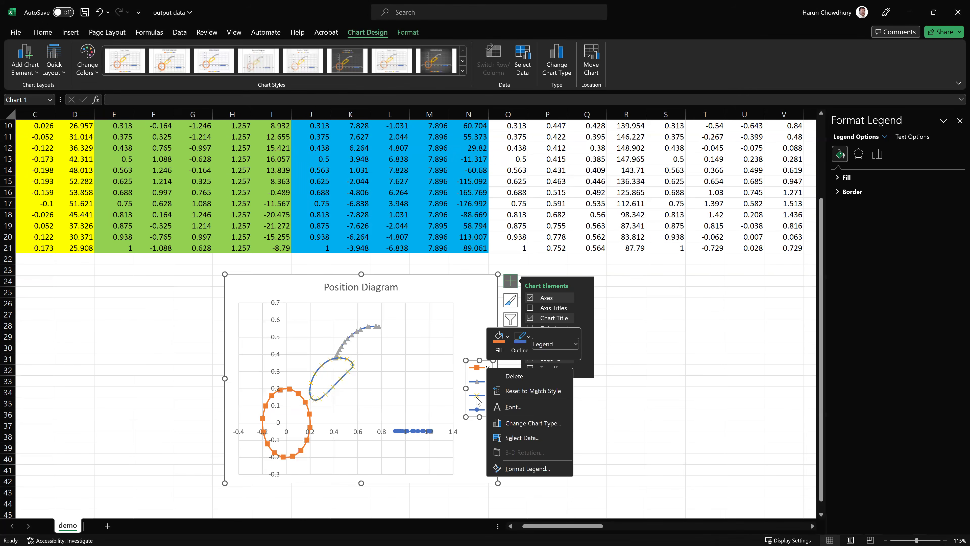
key(Escape)
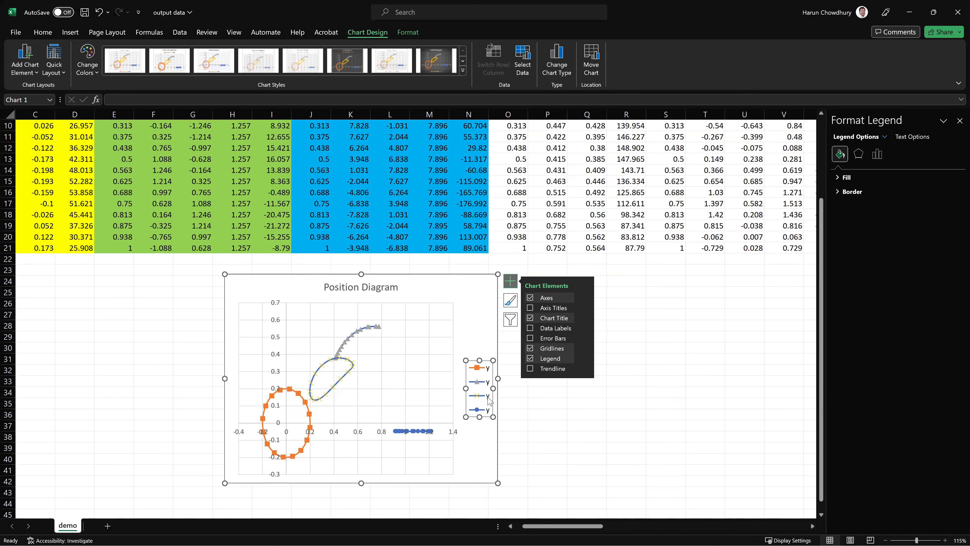
click(489, 400)
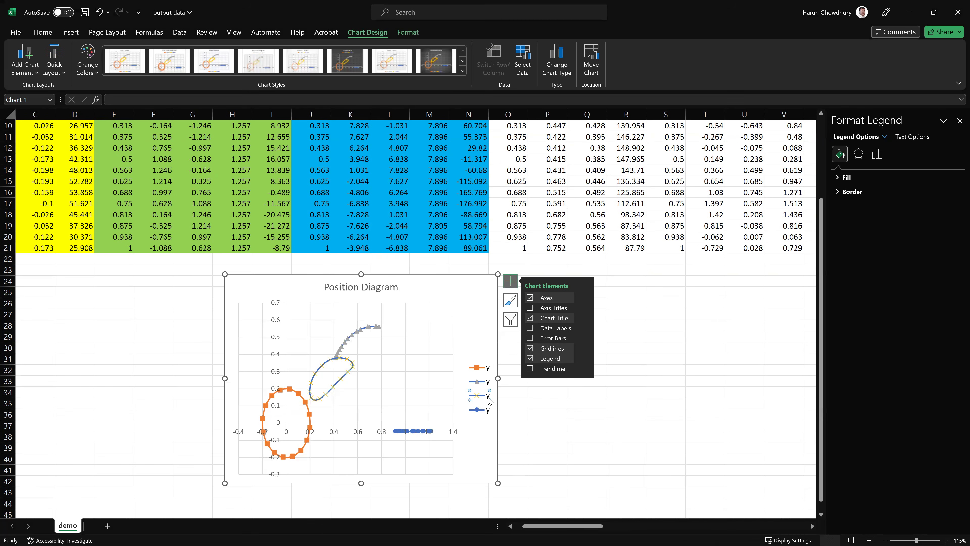
- Open the Position Diagram chart's data source settings and select the first legend series
right_click(461, 332)
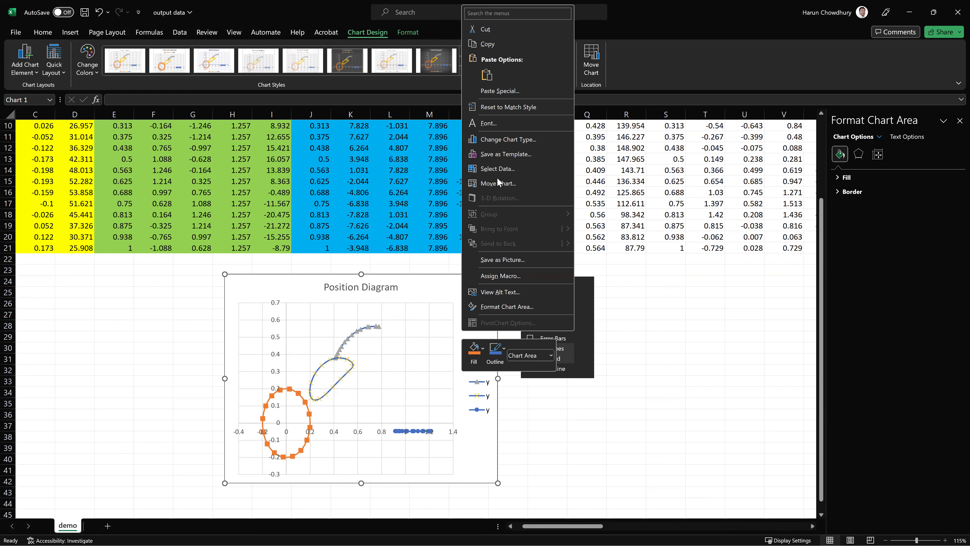
click(499, 170)
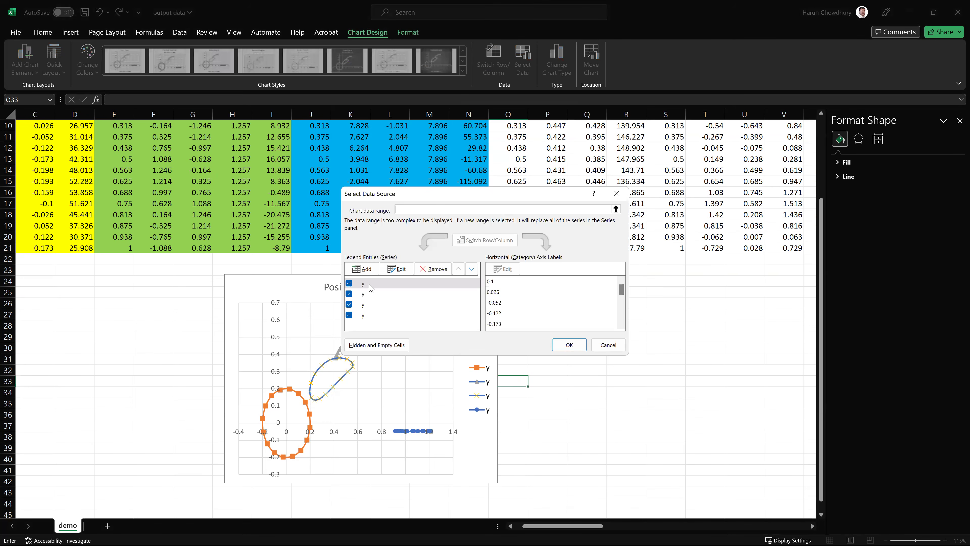
click(370, 288)
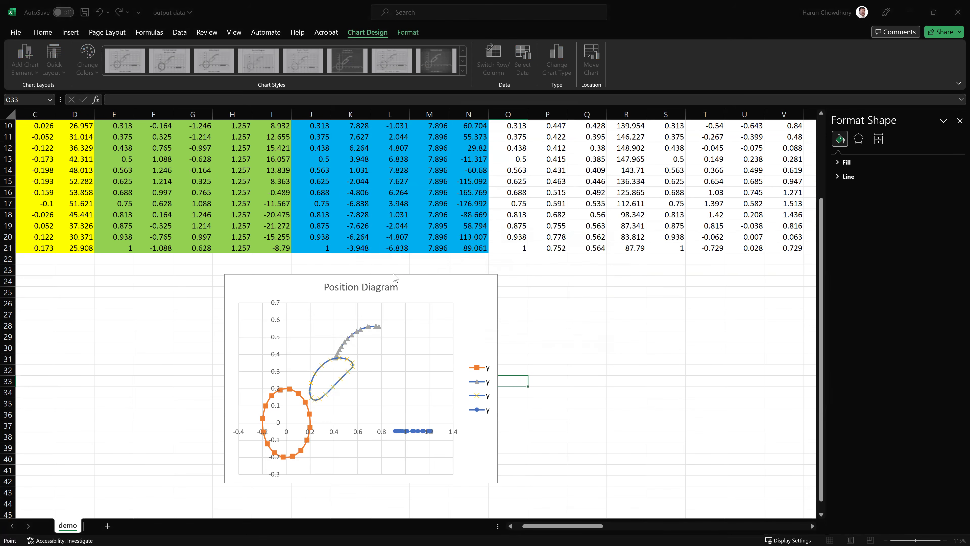
- Try to link the first series' name to the Point A heading in cell B3
click(396, 268)
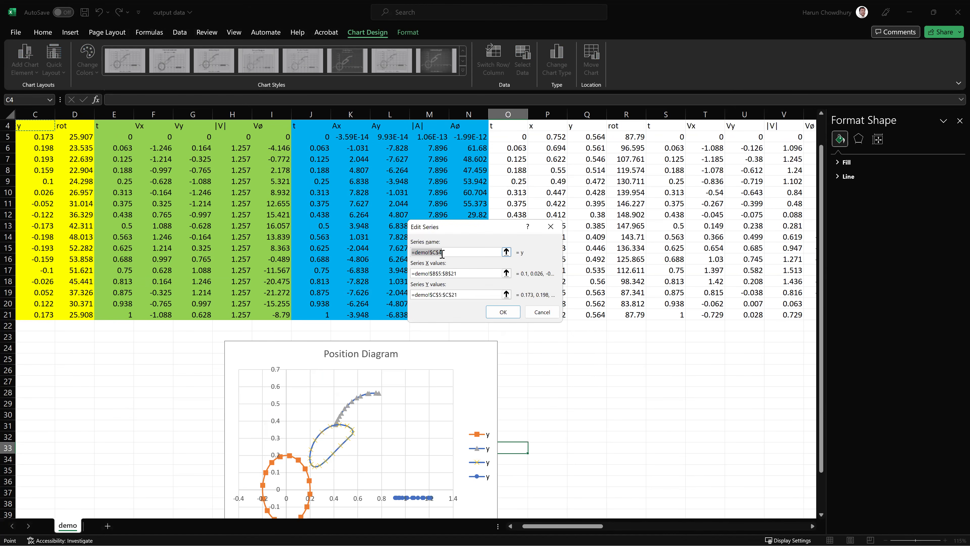
scroll(442, 253, up, 1)
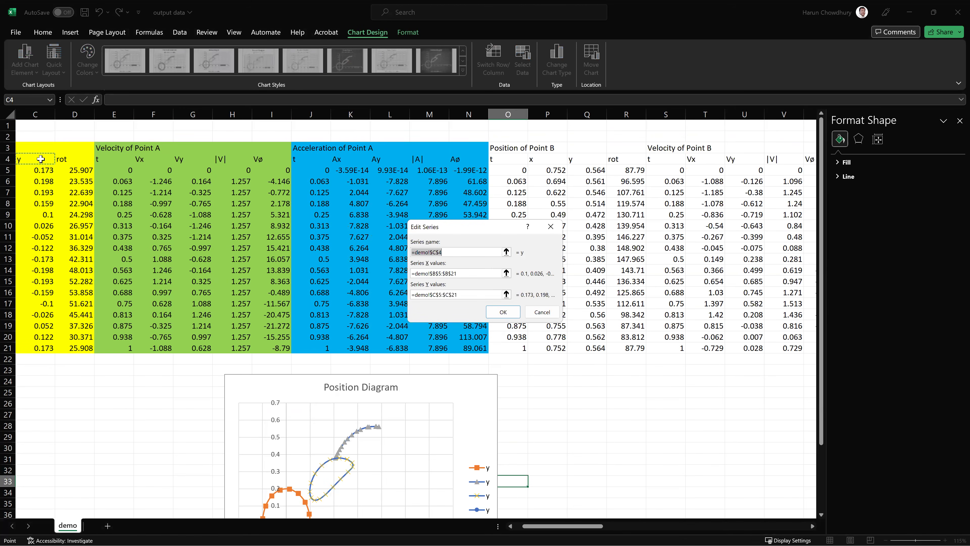
scroll(161, 237, left, 2)
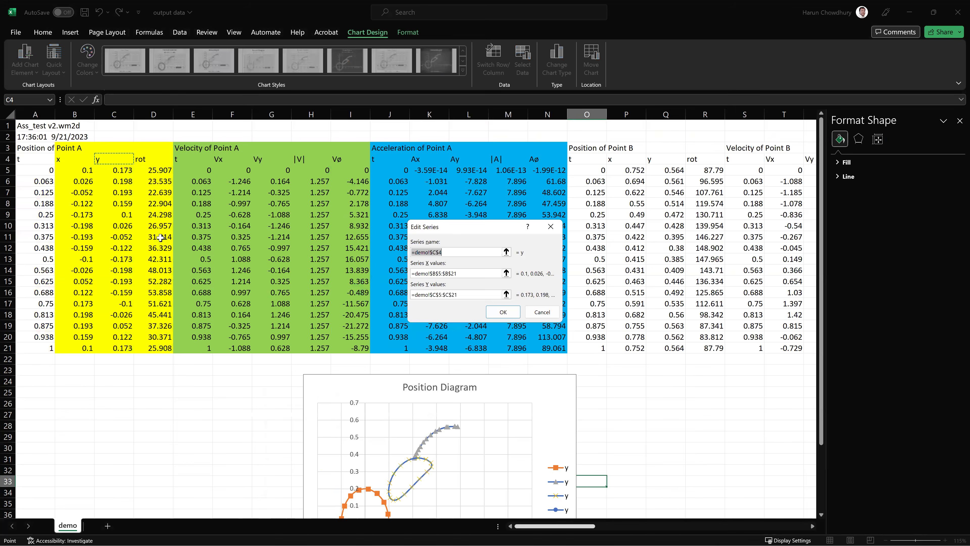
click(76, 149)
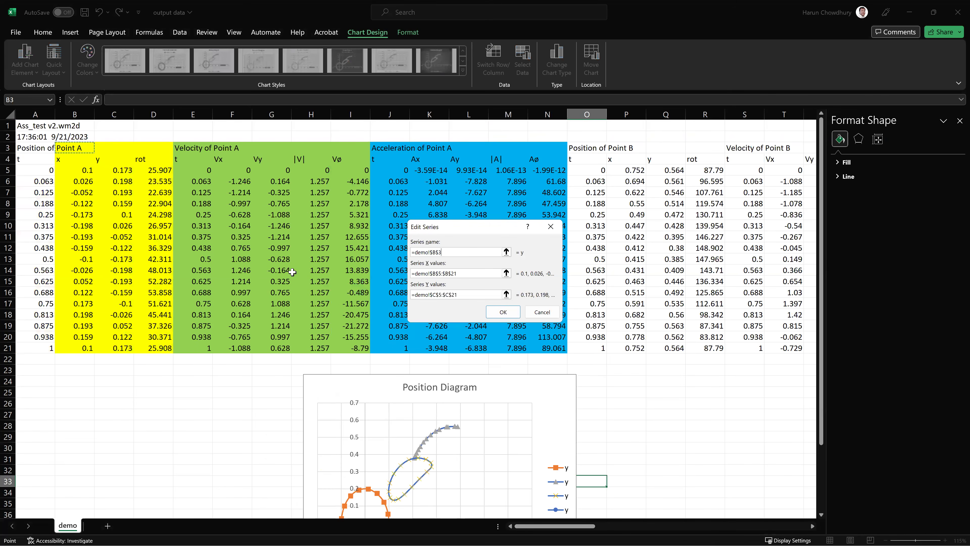
click(500, 312)
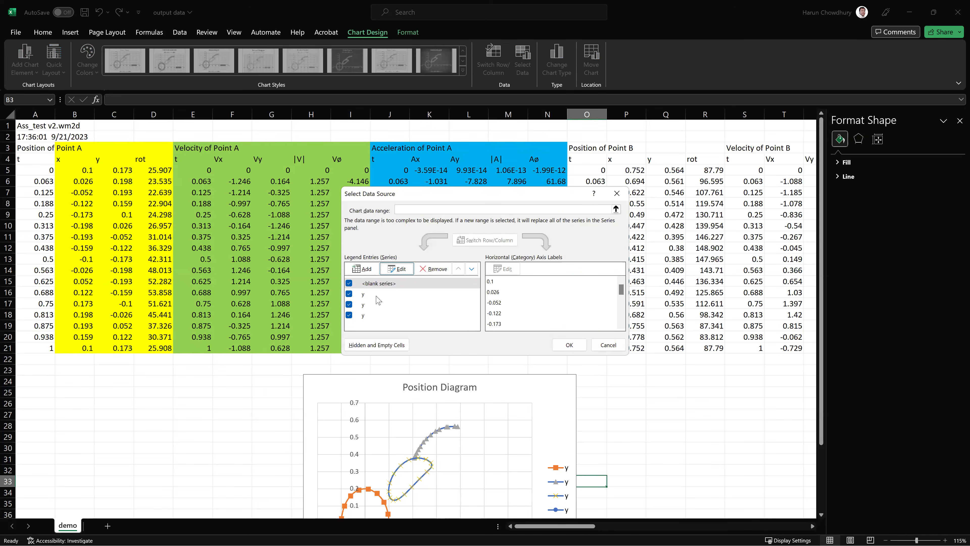
- Name the first series of the Position Diagram chart "Point A"
click(378, 295)
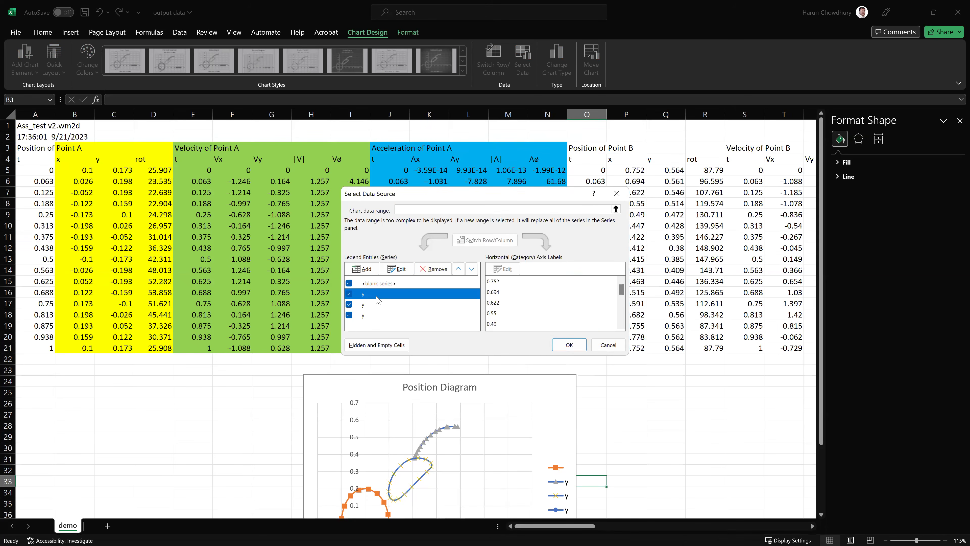
click(381, 284)
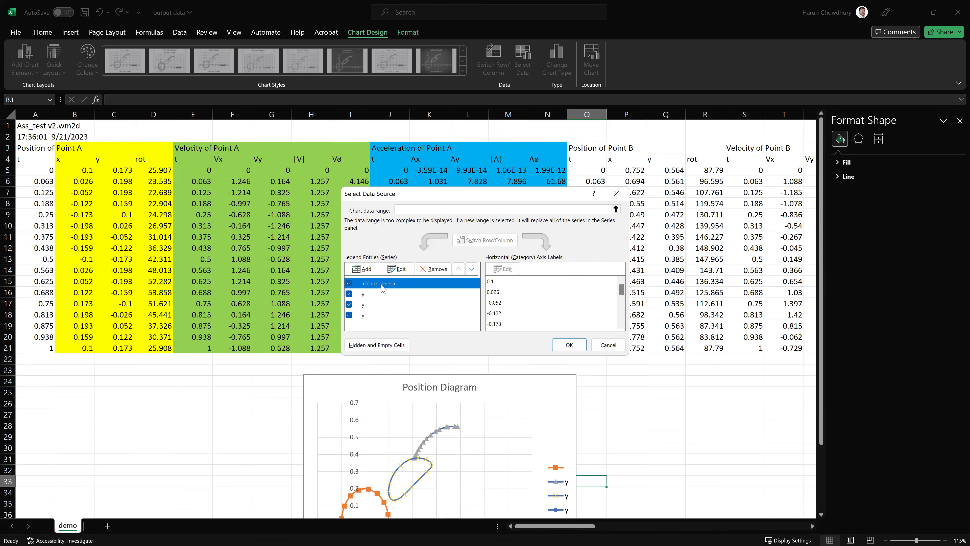
click(396, 269)
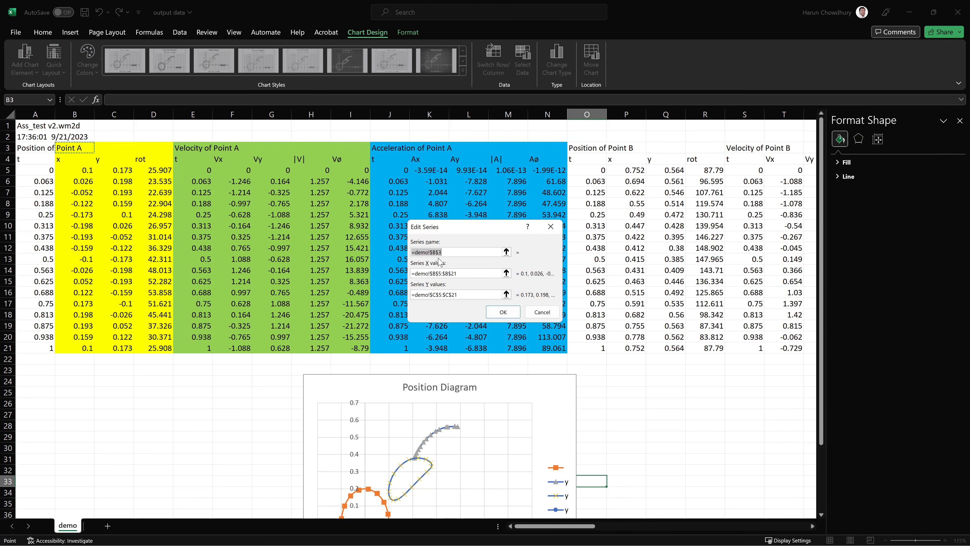
text(Point A)
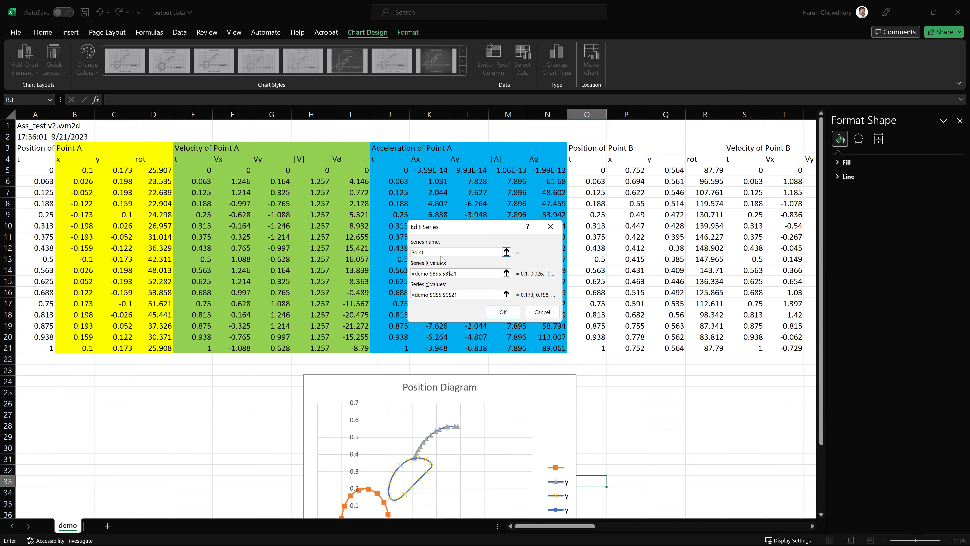
click(507, 313)
- Name the second series of the Position Diagram chart "Point B"
click(369, 294)
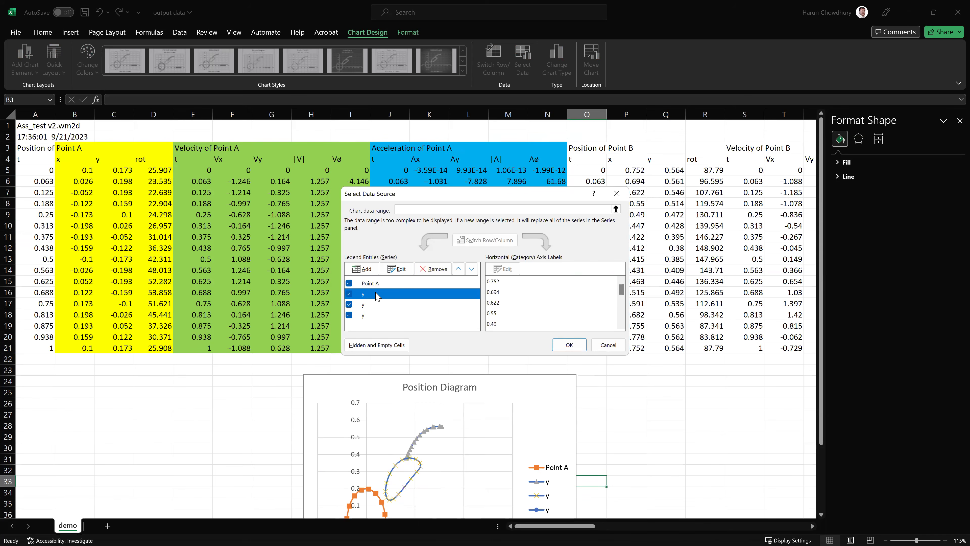
click(399, 269)
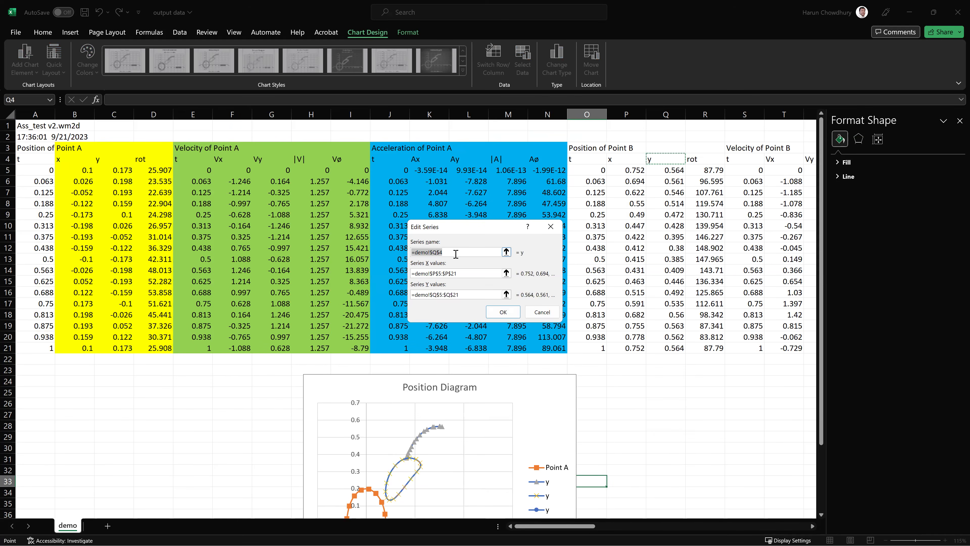
text(Point B)
click(503, 312)
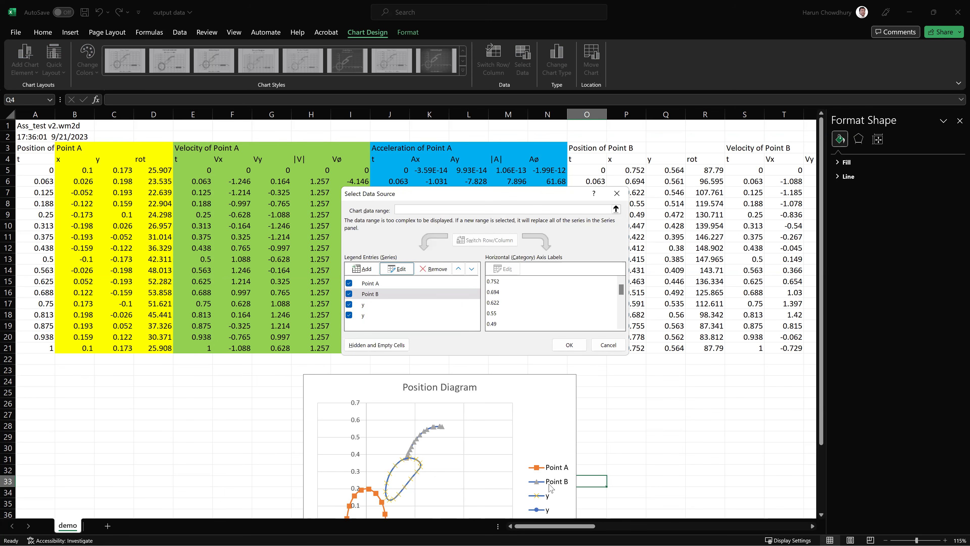
- Name the third series of the Position Diagram chart "Point C"
click(378, 305)
click(408, 269)
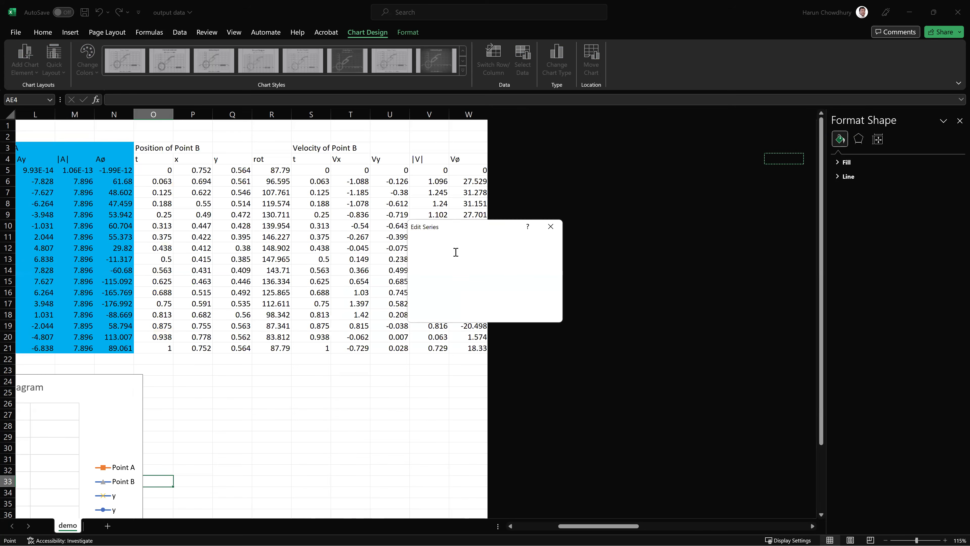
text(Point C)
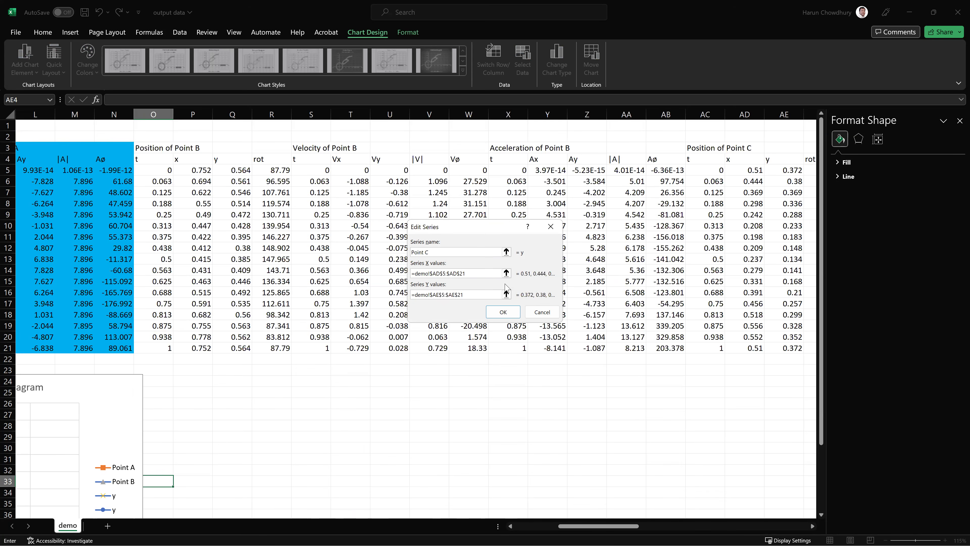
click(503, 311)
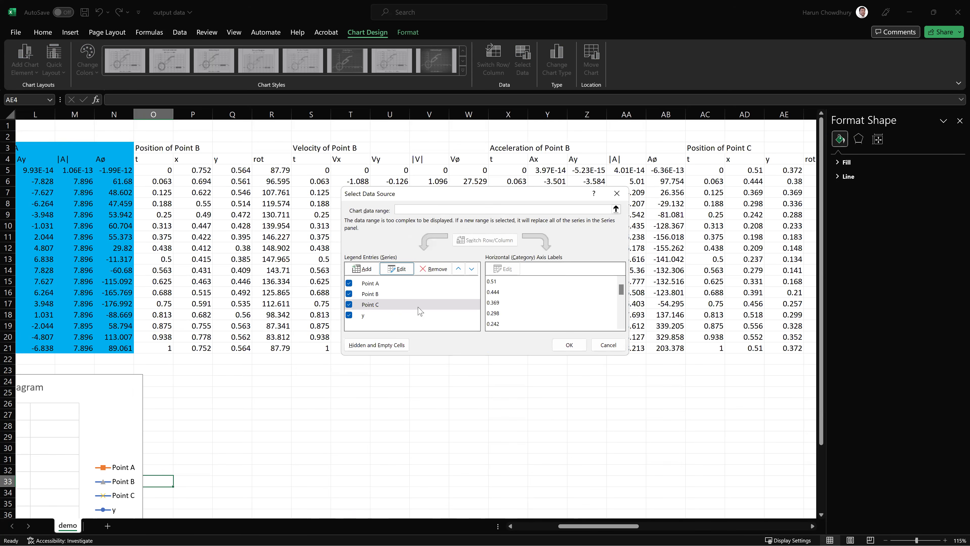
- Name the fourth series of the Position Diagram chart "Point D" and apply the data source changes
click(380, 316)
click(397, 269)
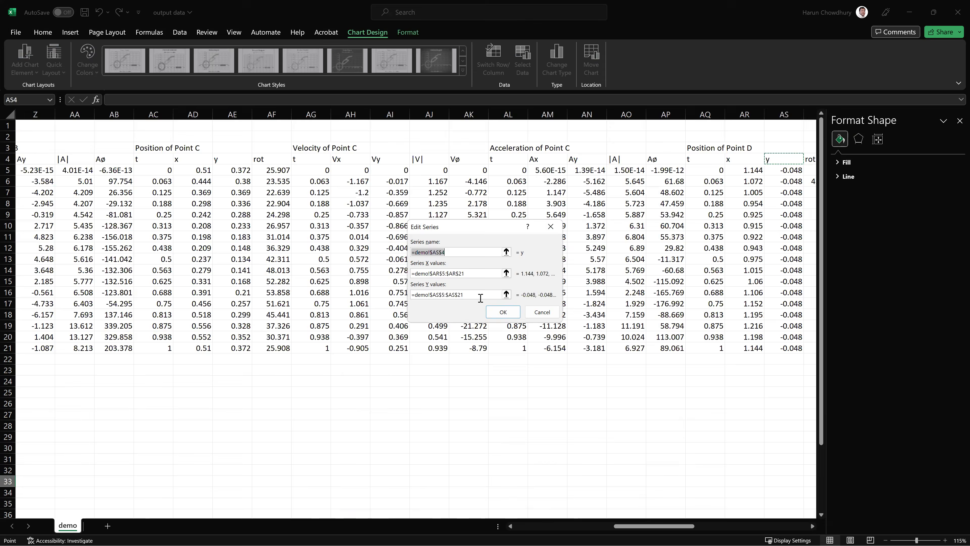
text(Point D)
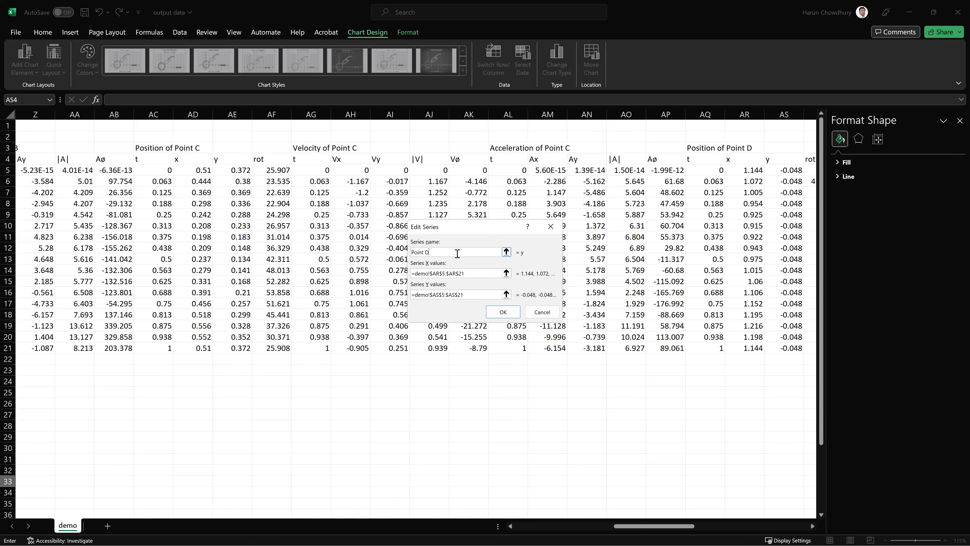
click(503, 312)
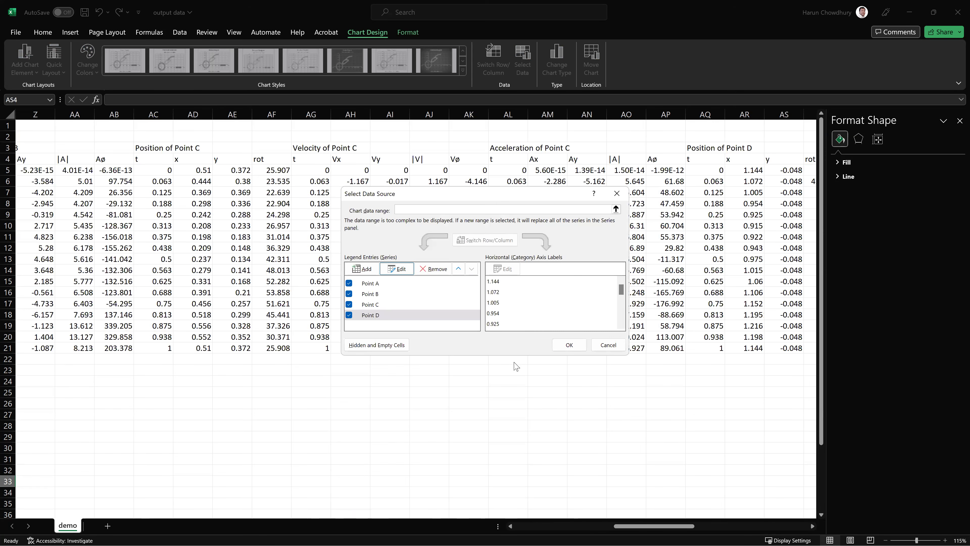
click(569, 344)
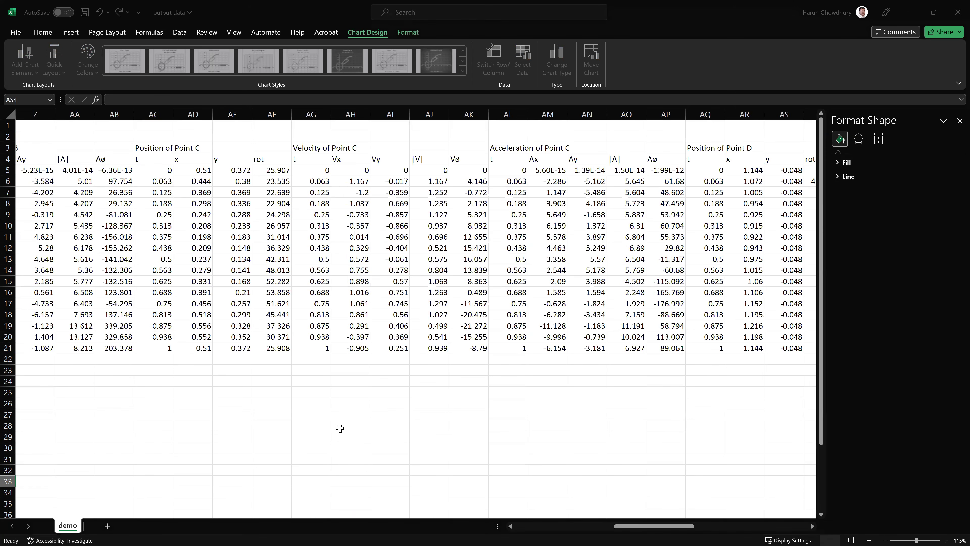
- Widen the Position Diagram chart until its right edge reaches about the middle of column Q
drag(652, 527, 471, 523)
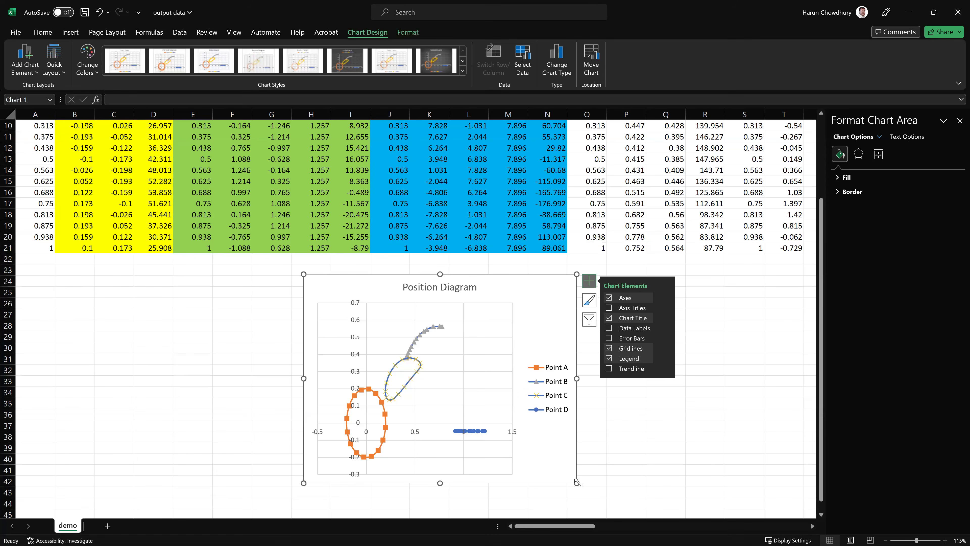
drag(578, 483, 608, 484)
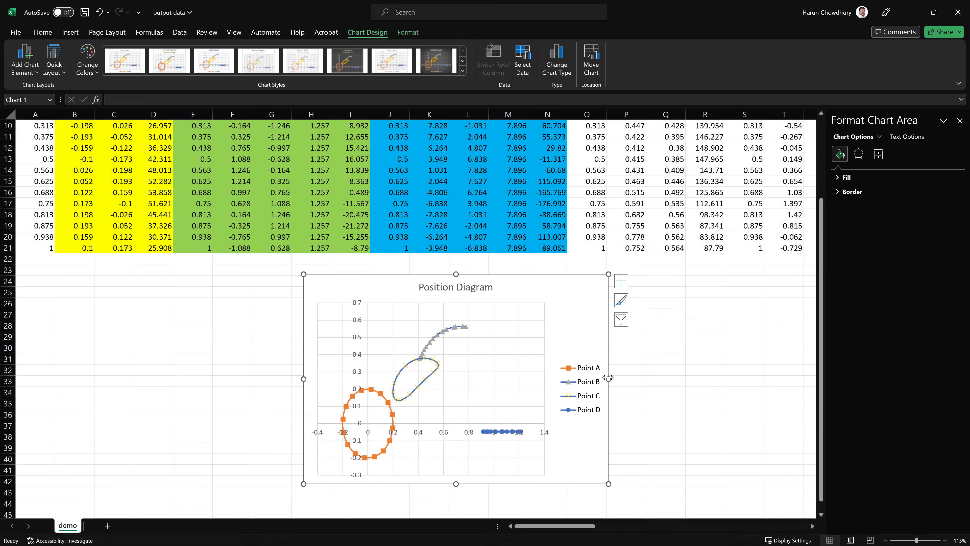
drag(608, 379, 669, 380)
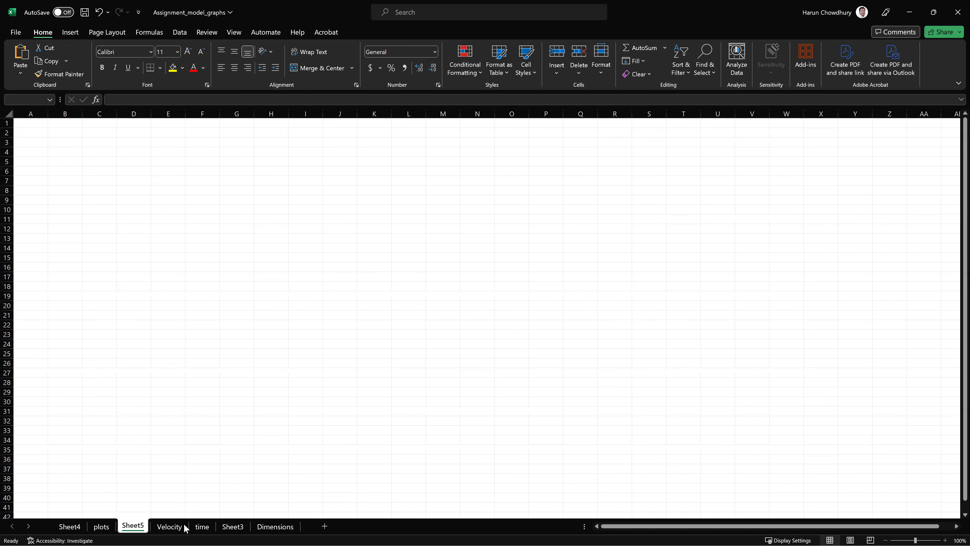
- View the velocity and acceleration diagrams on the plots sheet of Assignment_model_graphs, and switch to slide 9 of the PowerPoint presentation
click(99, 528)
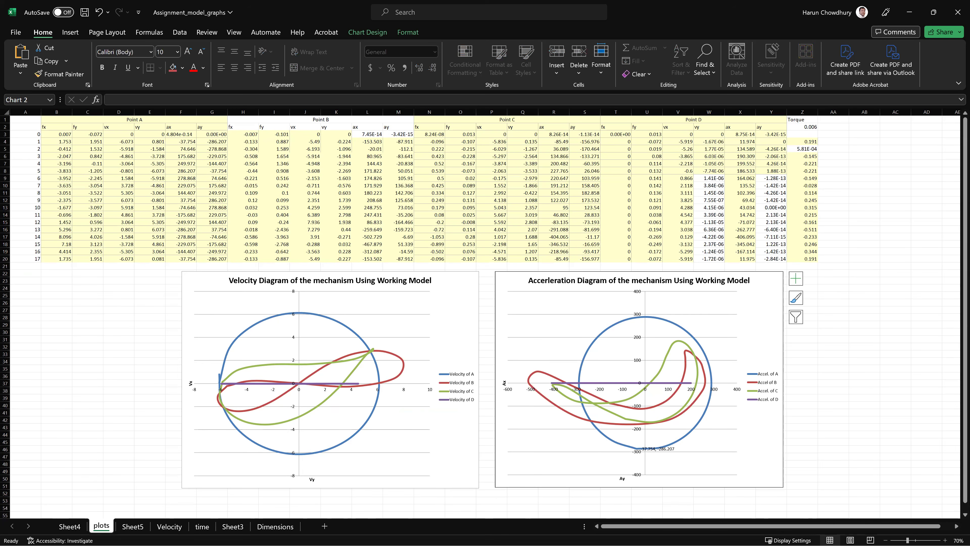
key(alt+Tab)
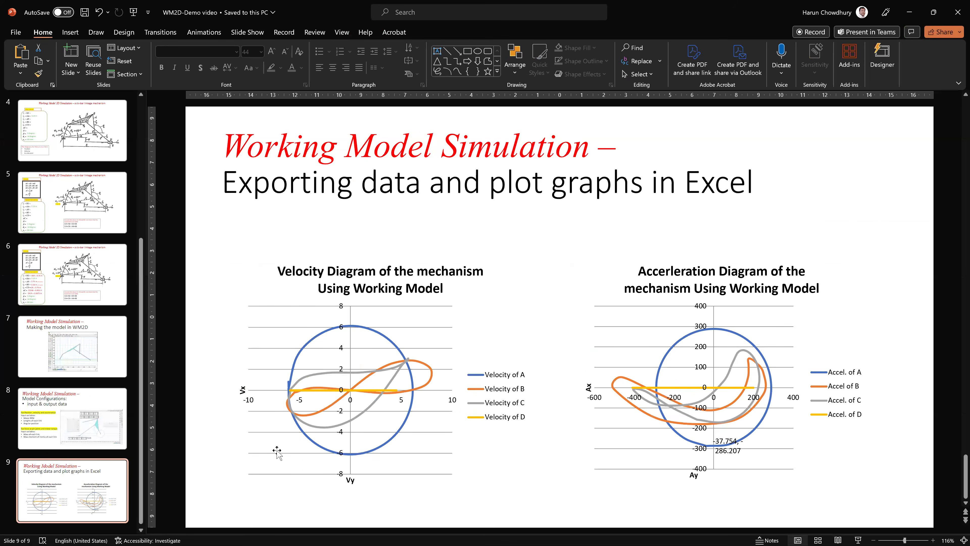
click(81, 494)
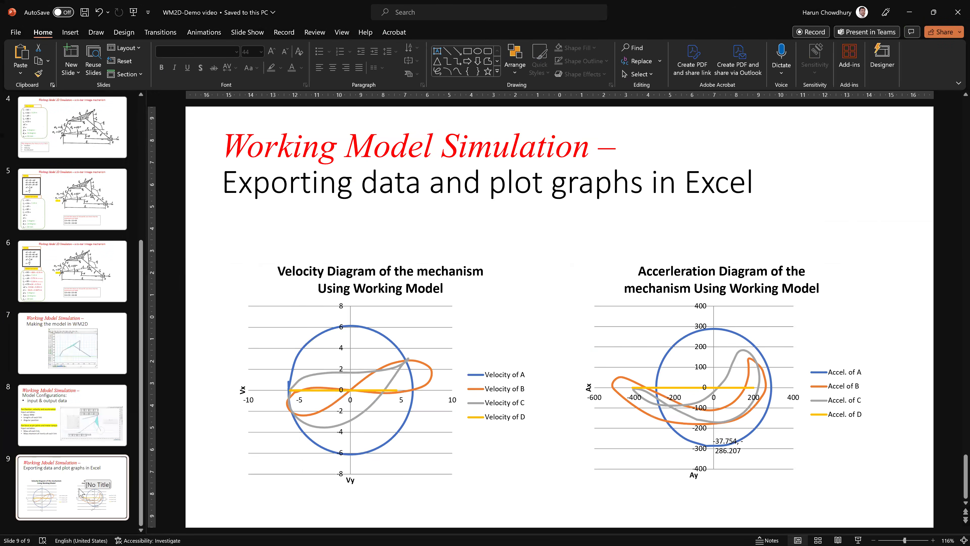